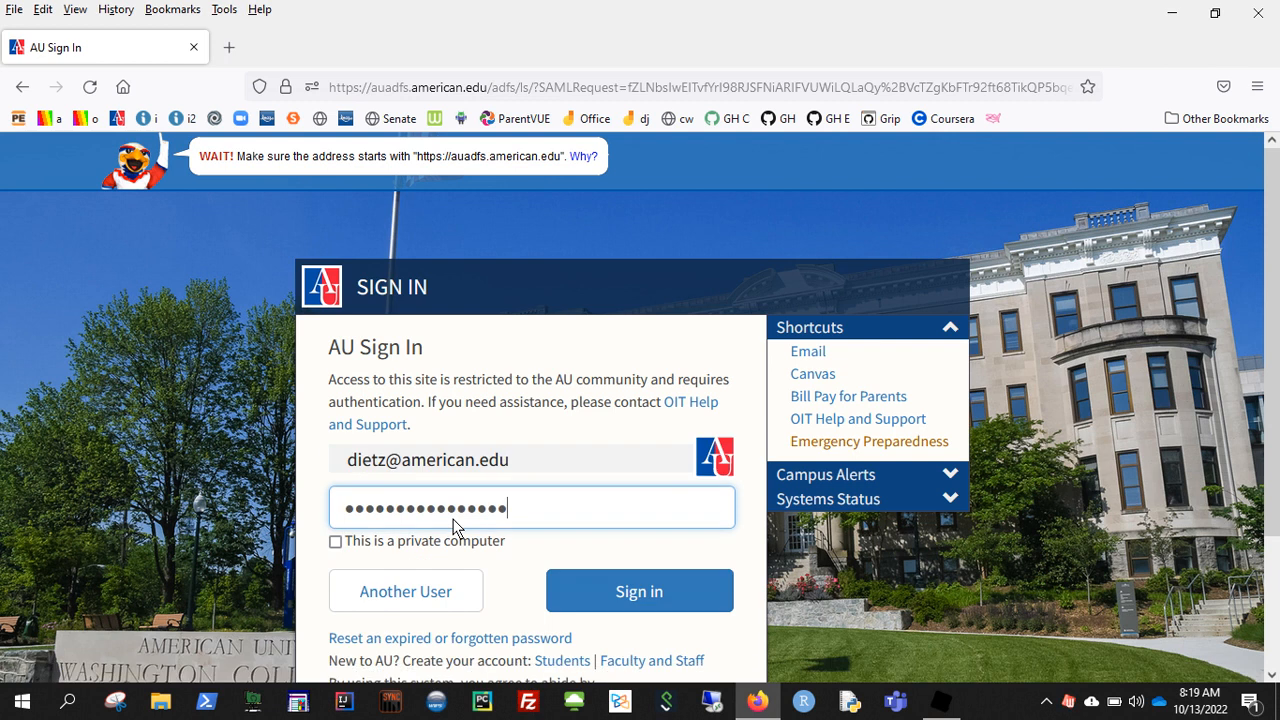
Sign in to the AU account and open the calendar covering all courses.
click(628, 587)
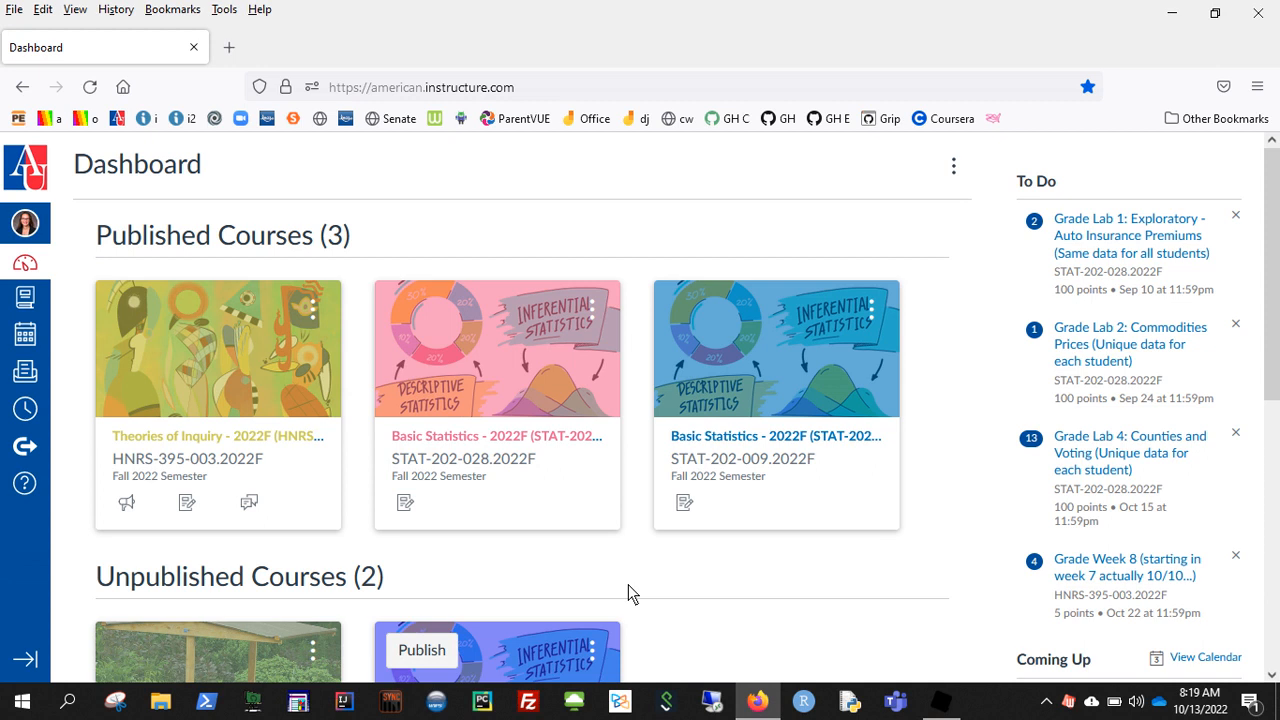
click(802, 347)
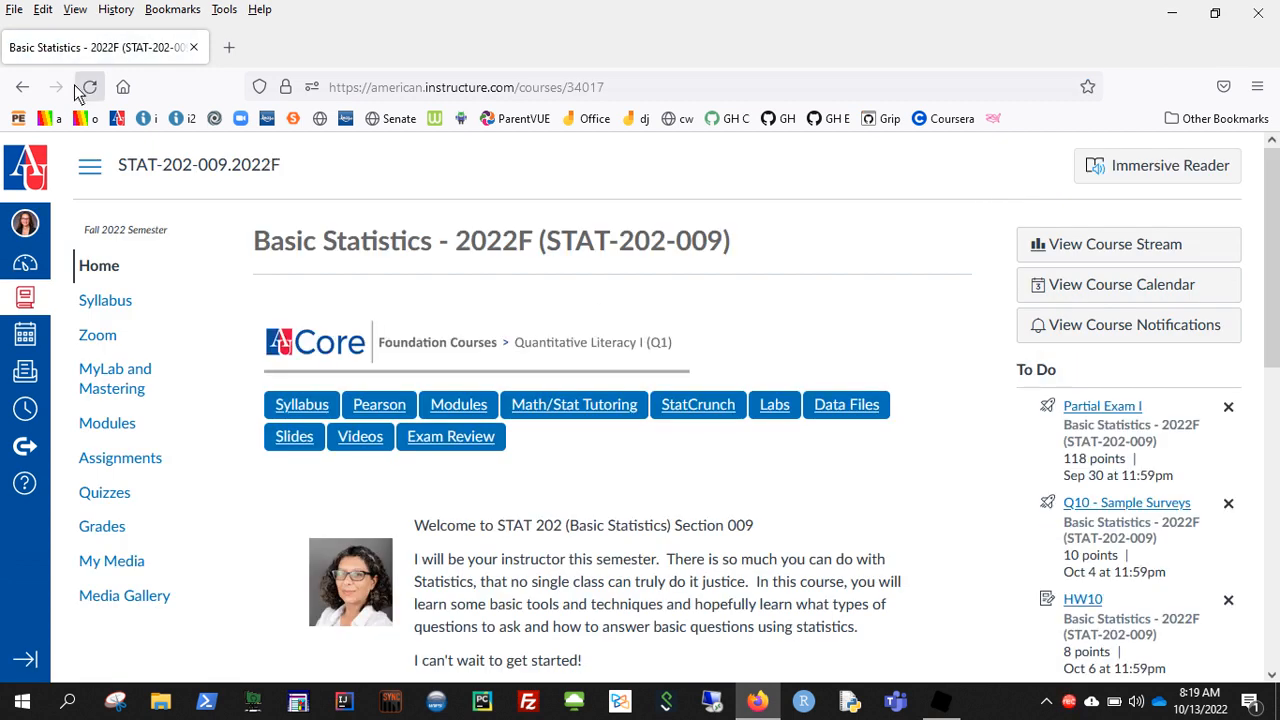
click(23, 90)
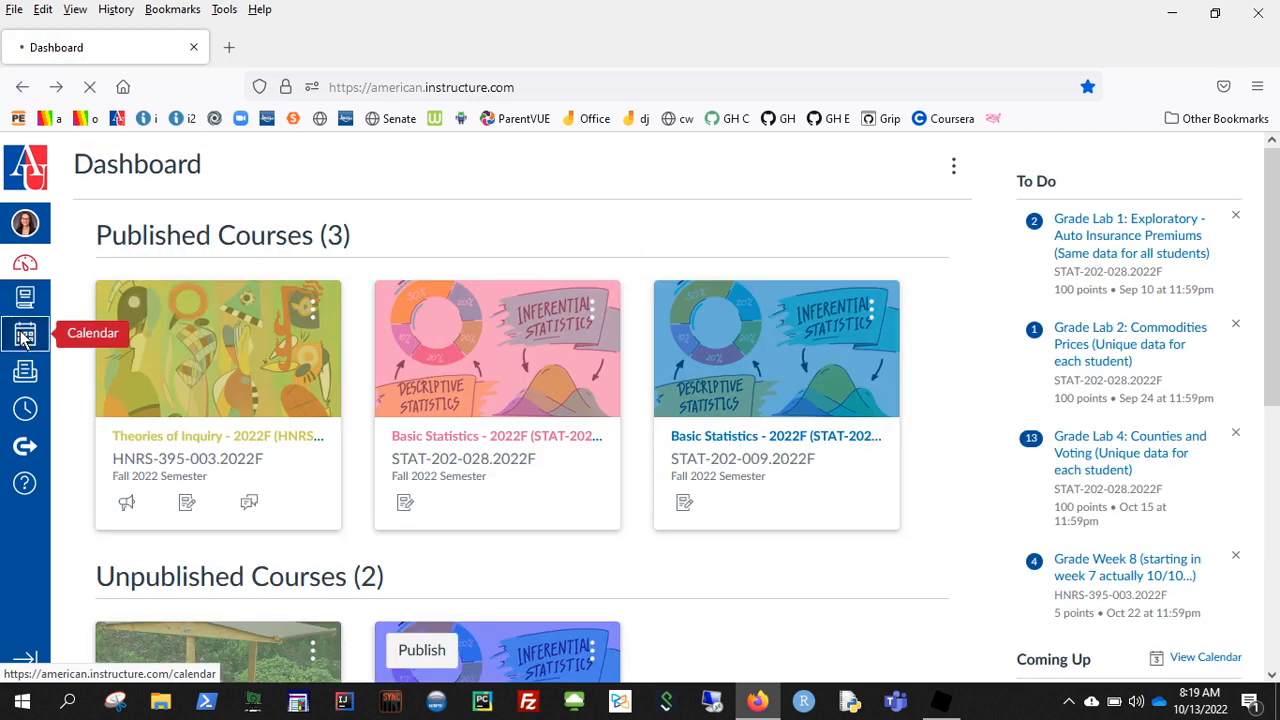
click(25, 337)
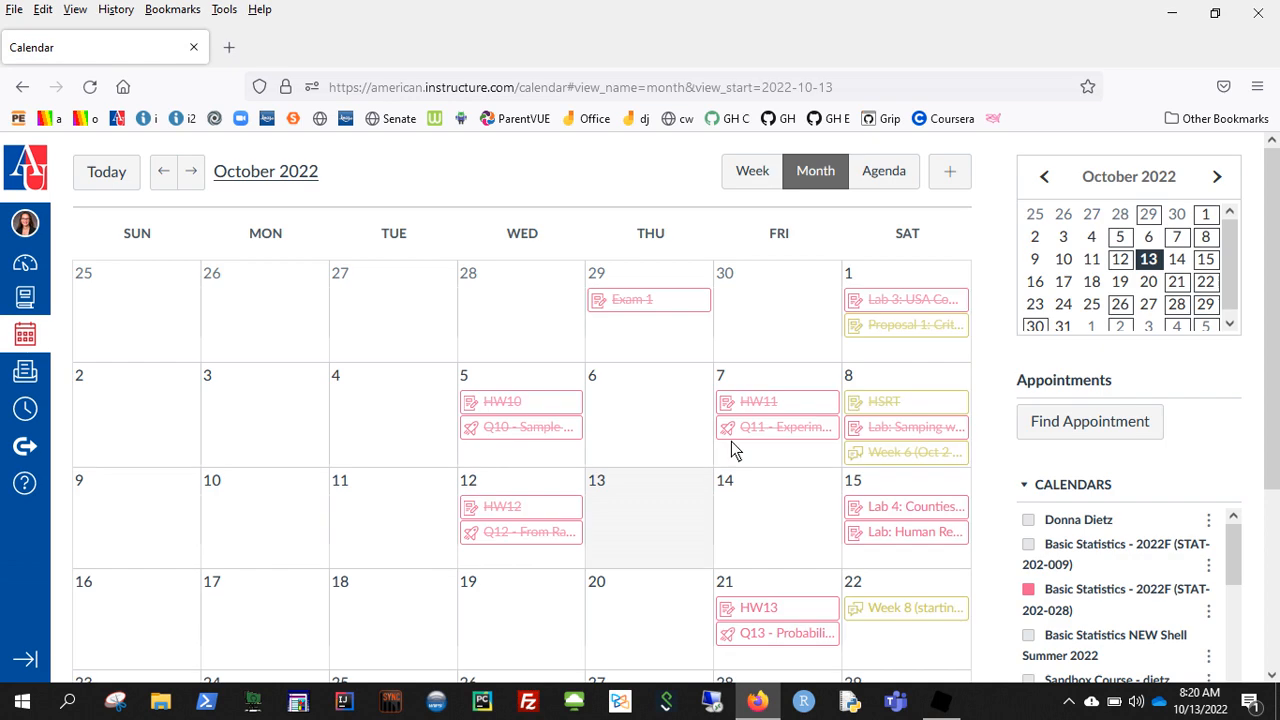
Display only the Basic Statistics - 2022F (STAT-202-009) calendar, hiding Theories of Inquiry and STAT-202-028.
scroll(1276, 450, down, 2)
scroll(1276, 450, down, 2)
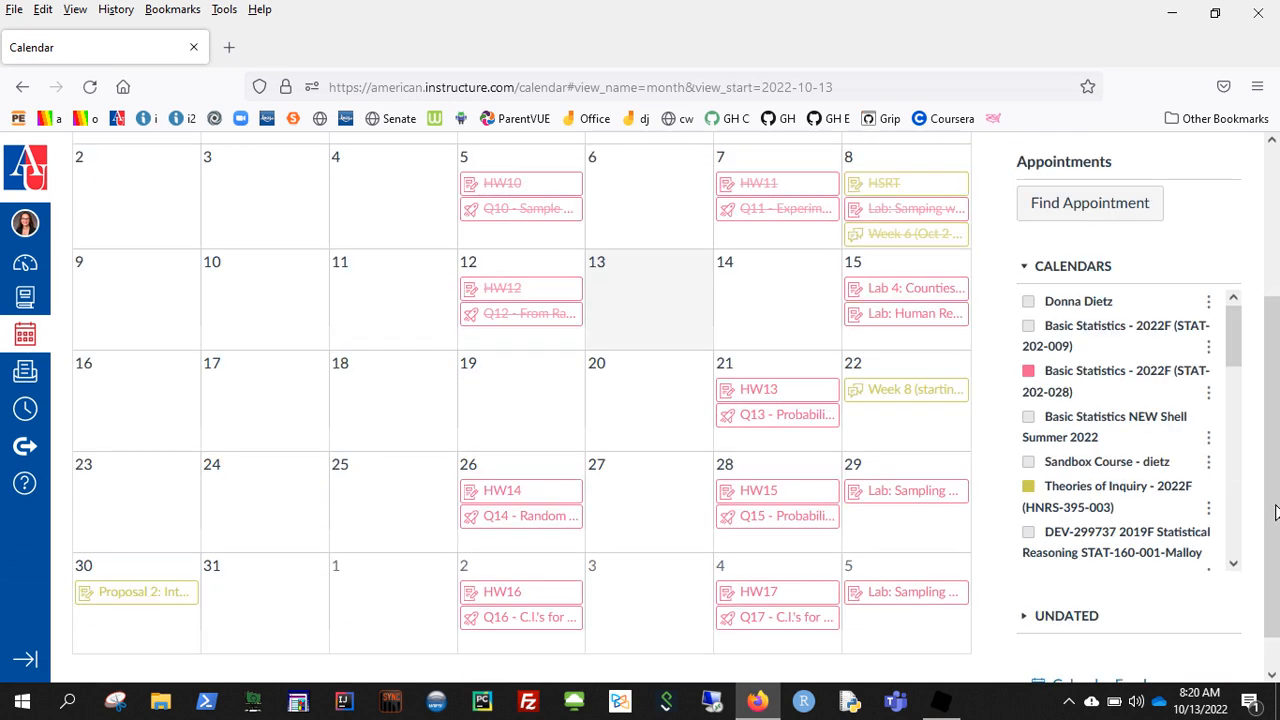
click(1028, 486)
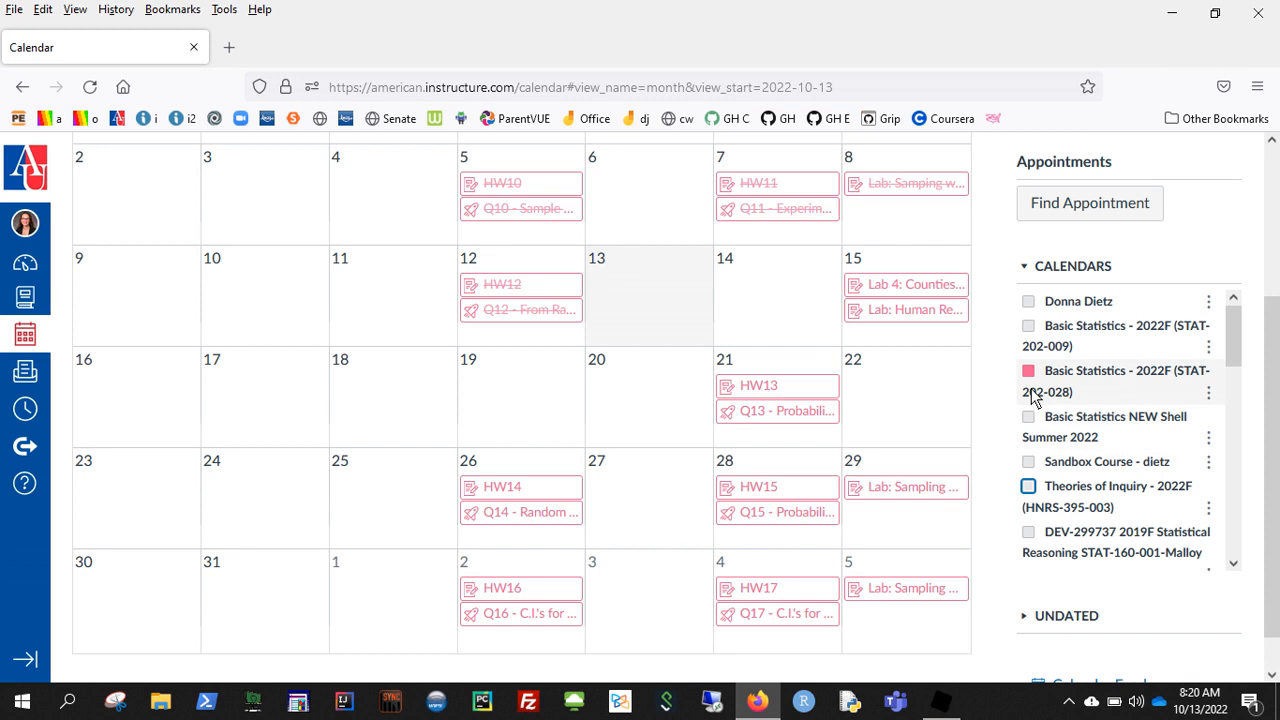
click(1029, 376)
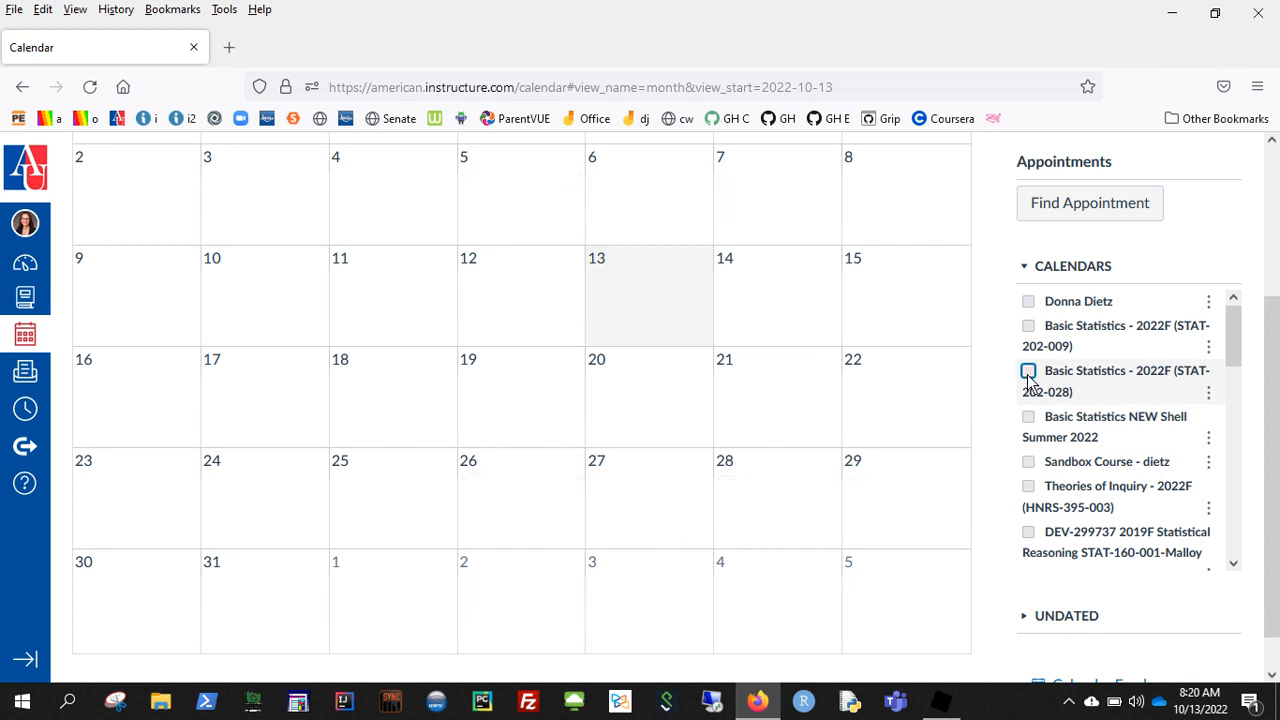
click(1029, 327)
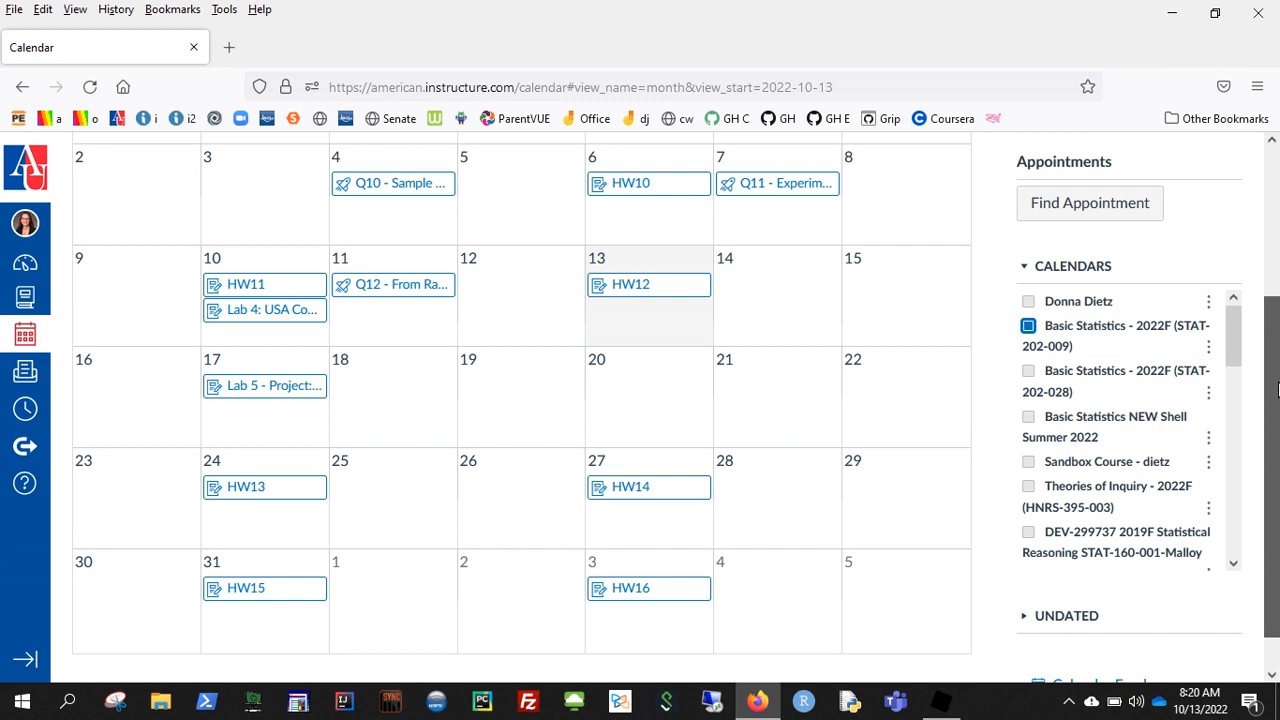
scroll(1278, 258, up, 3)
scroll(1278, 258, up, 2)
scroll(1276, 232, down, 2)
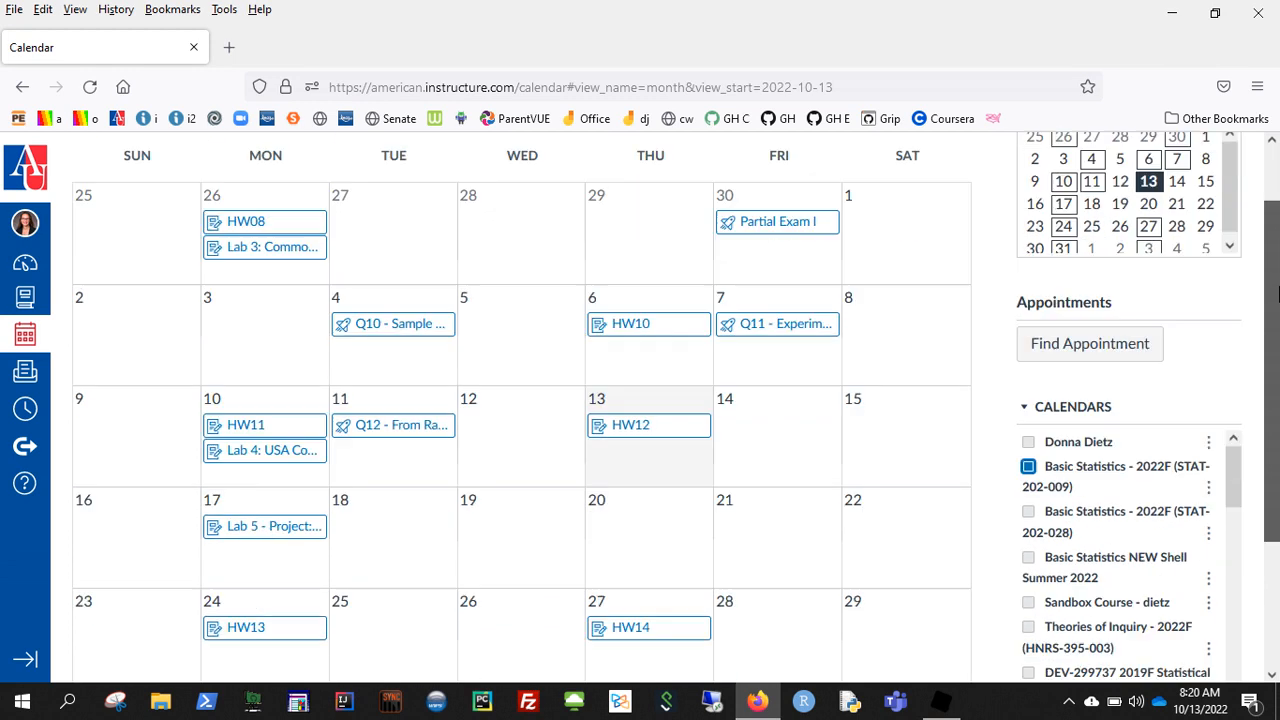
scroll(1276, 232, up, 2)
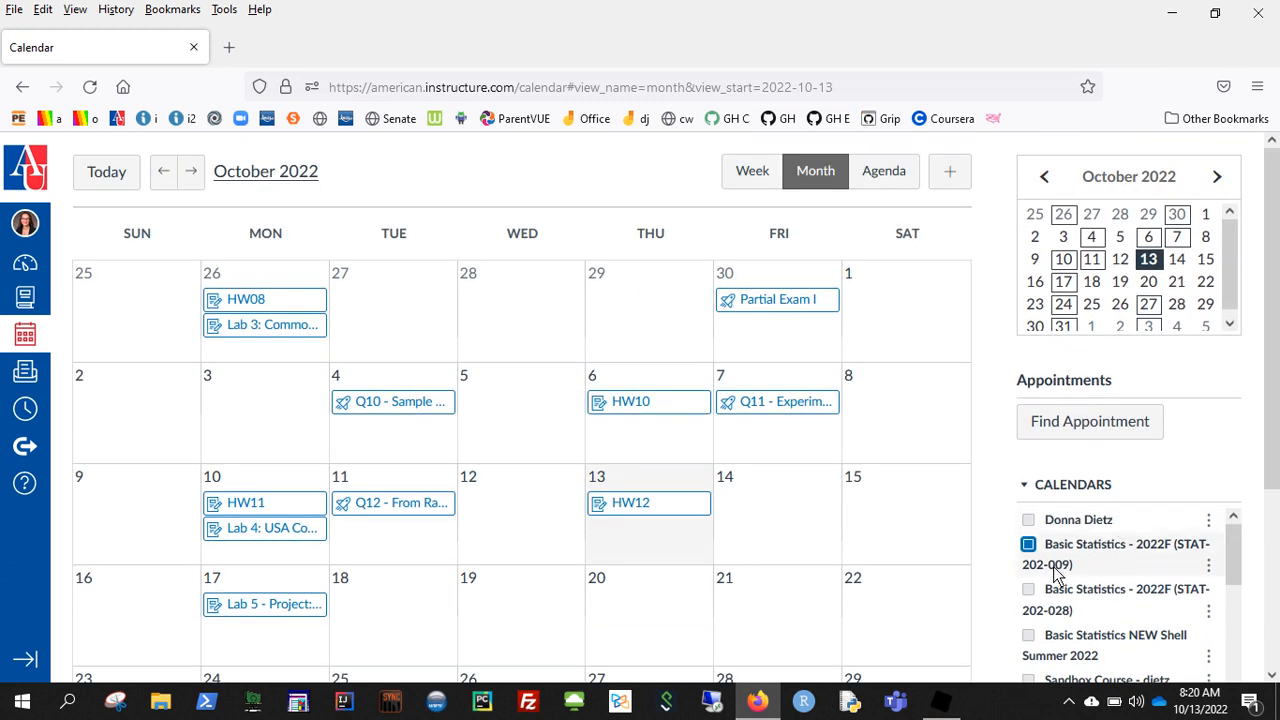
List the bookable appointments for Basic Statistics - 2022F (STAT-202-009) in the calendar's agenda view.
click(1088, 422)
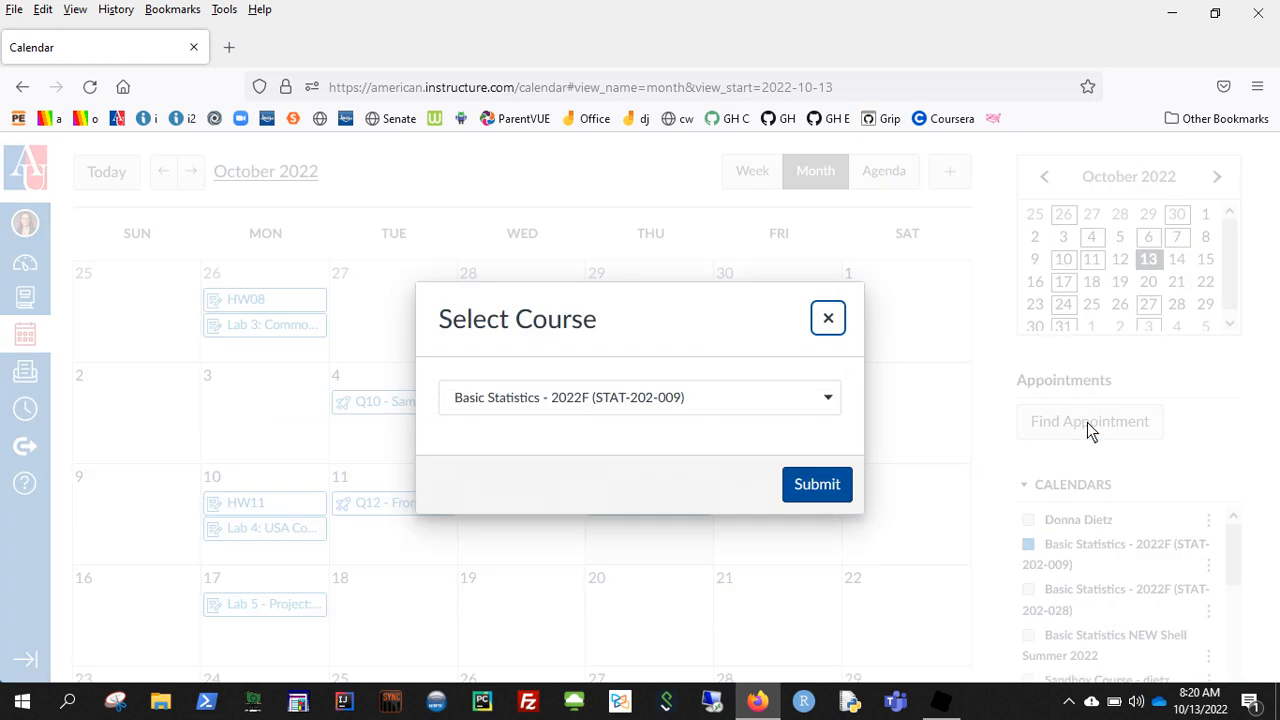
click(836, 320)
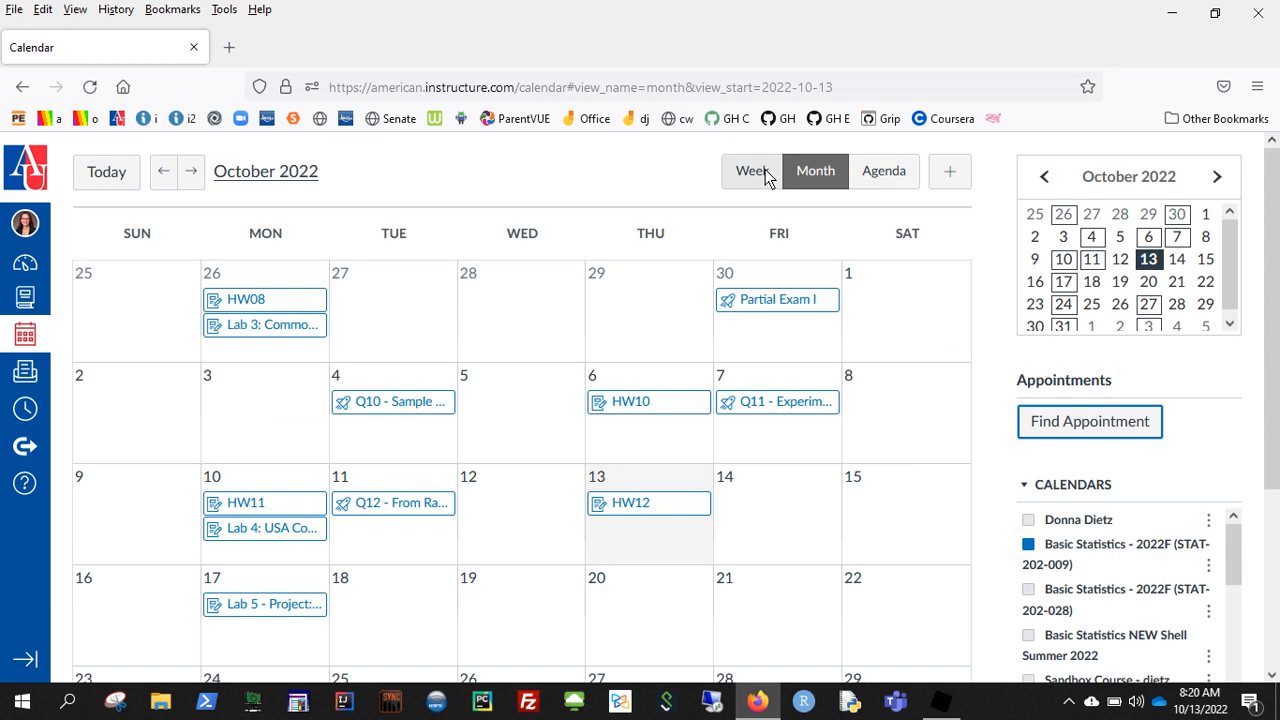
click(877, 178)
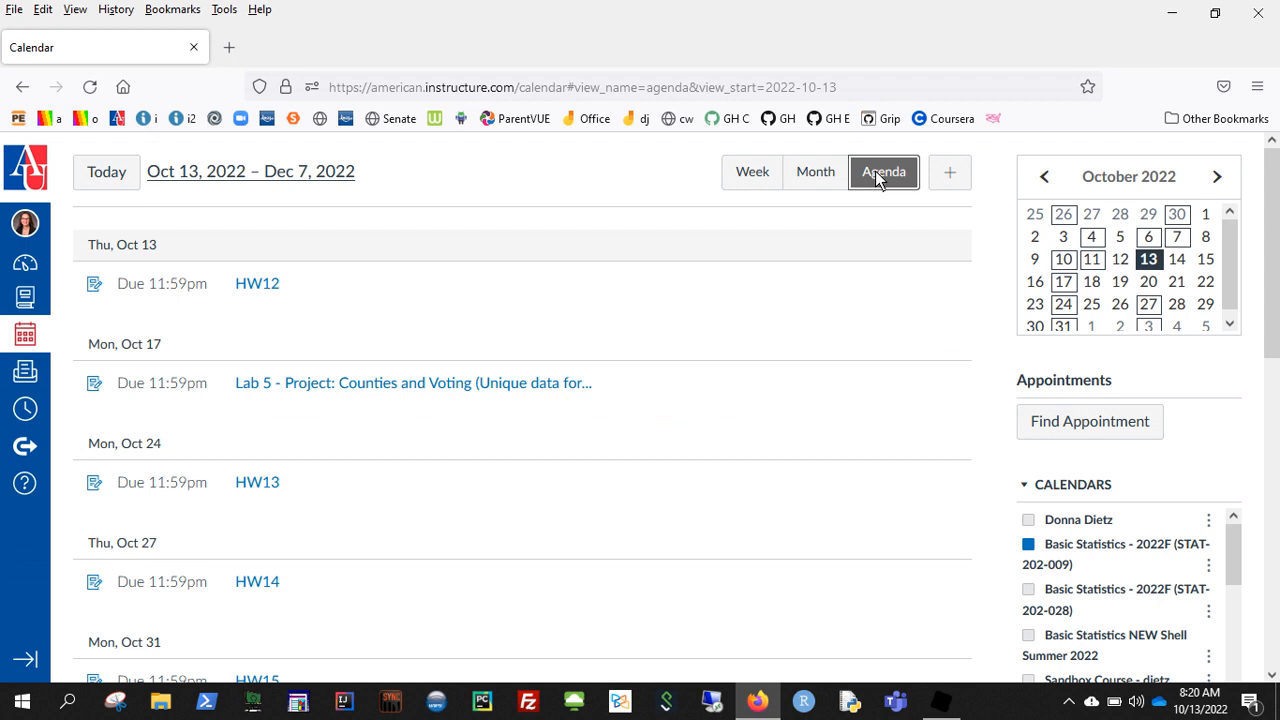
click(1096, 436)
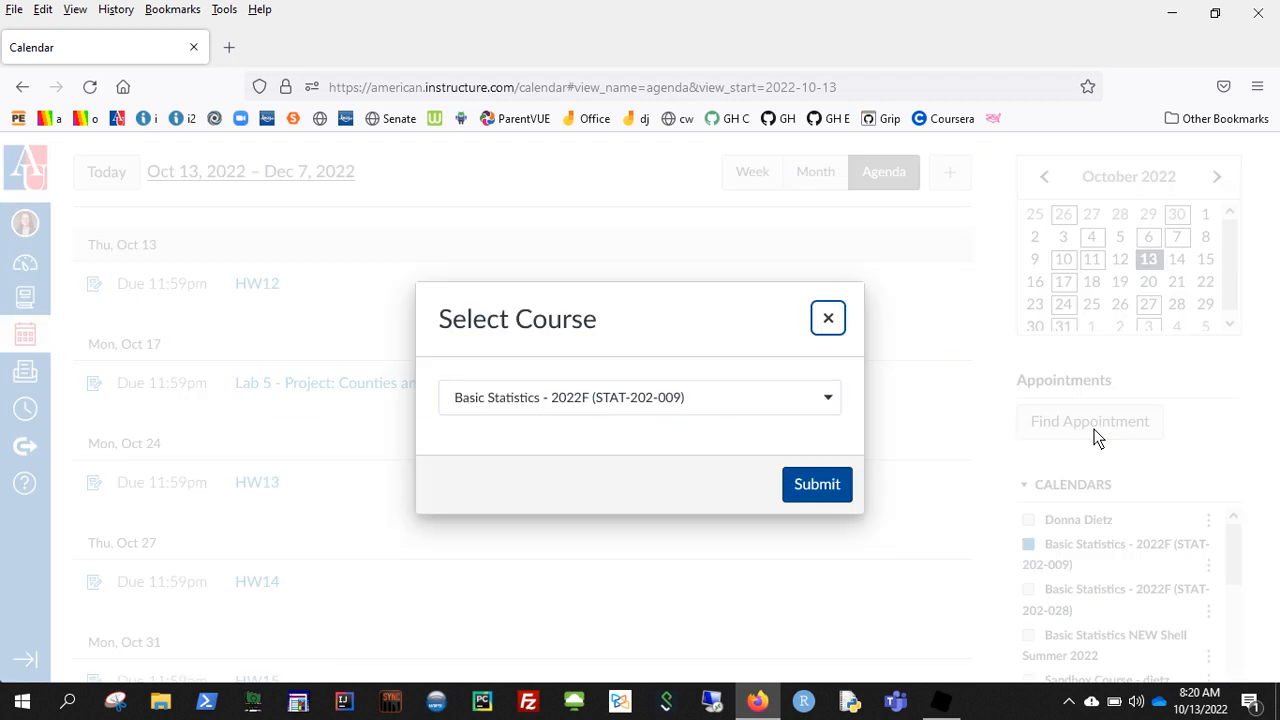
click(831, 398)
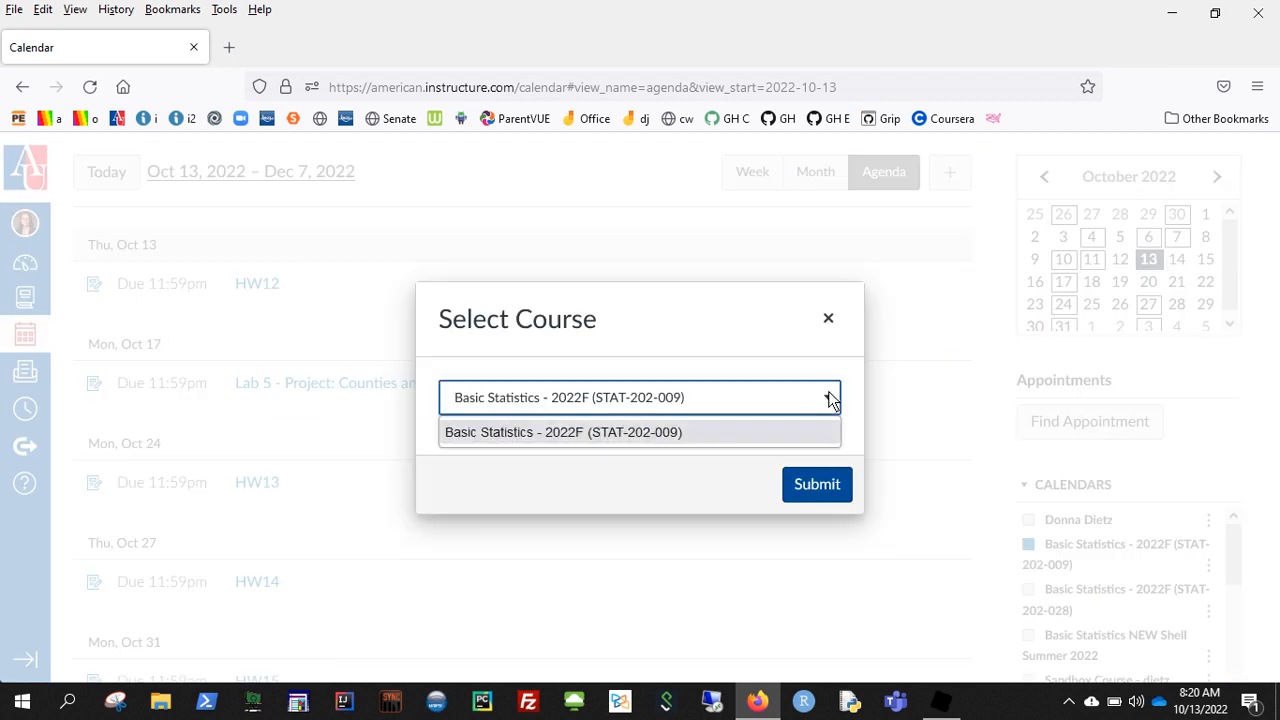
click(763, 432)
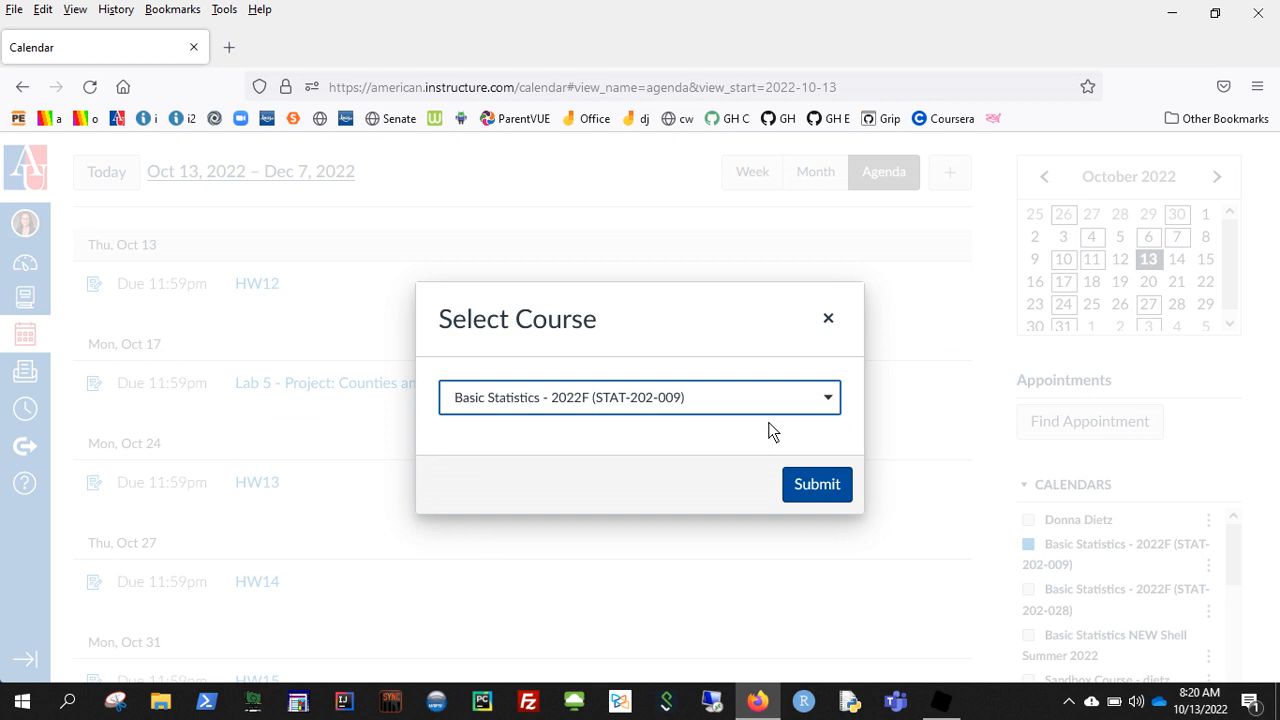
click(812, 488)
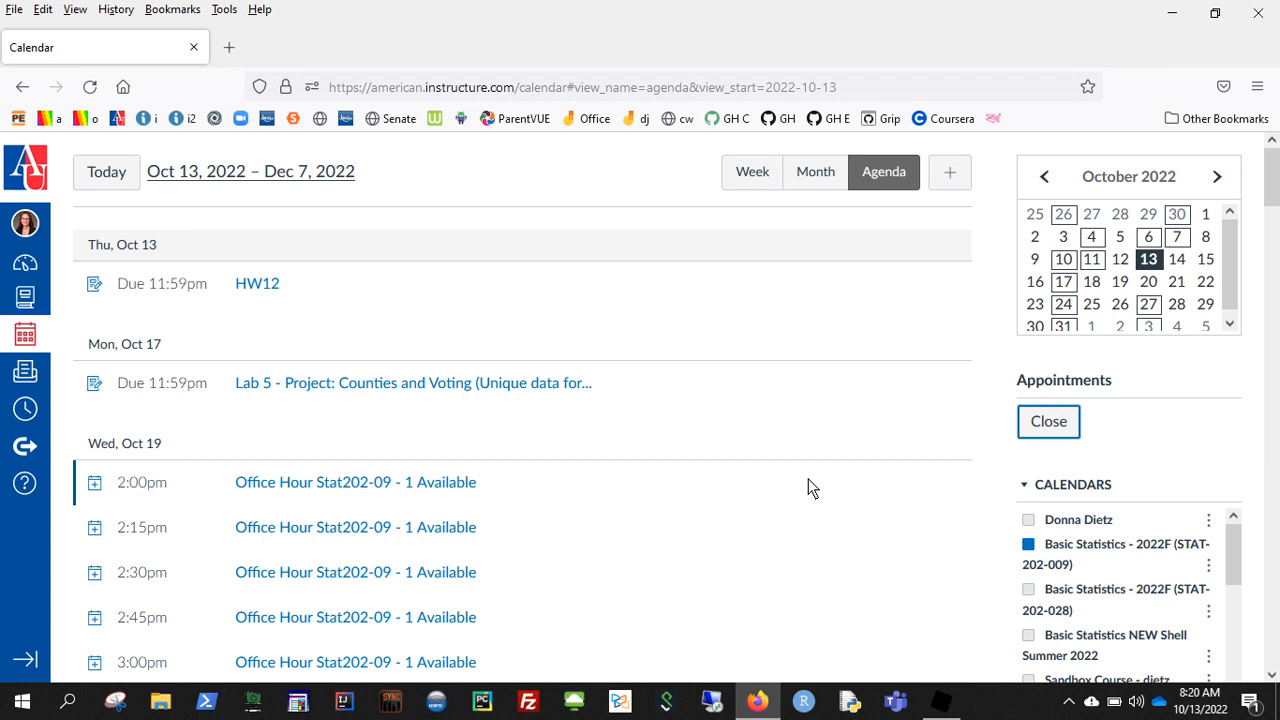
Look through the available office hour slots in the agenda and close the appointment finder.
scroll(810, 488, down, 4)
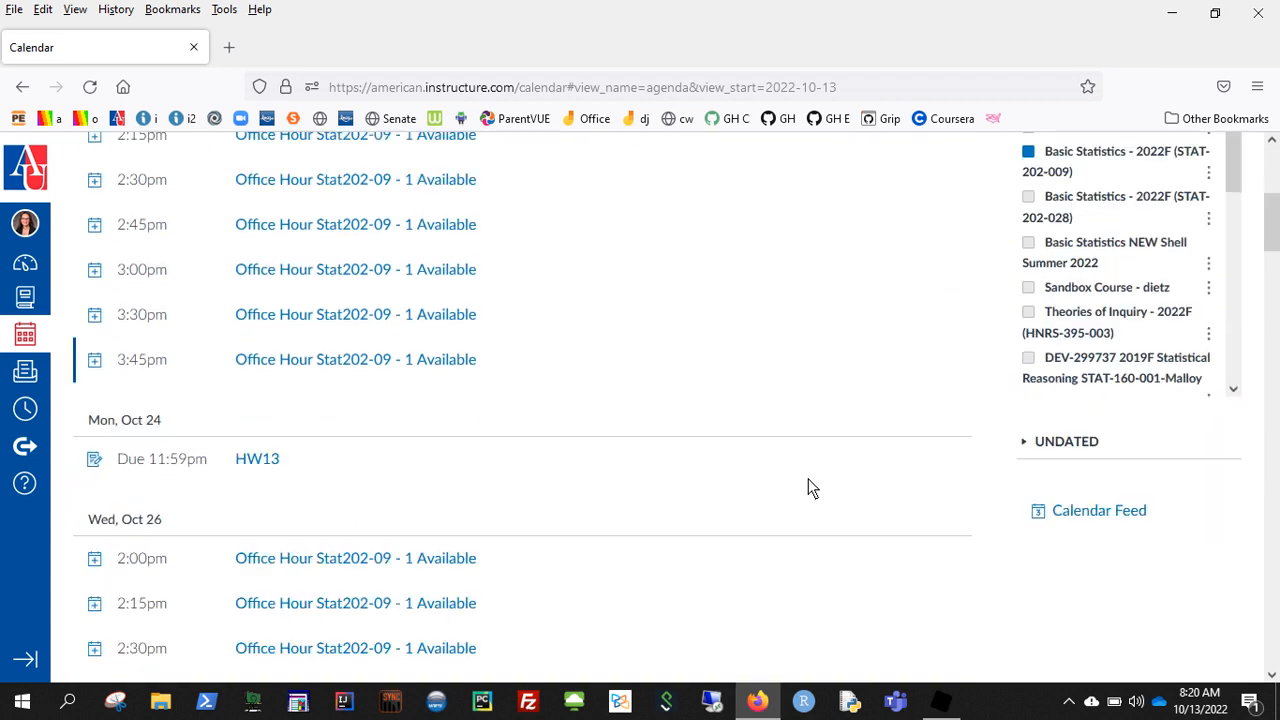
scroll(812, 488, down, 3)
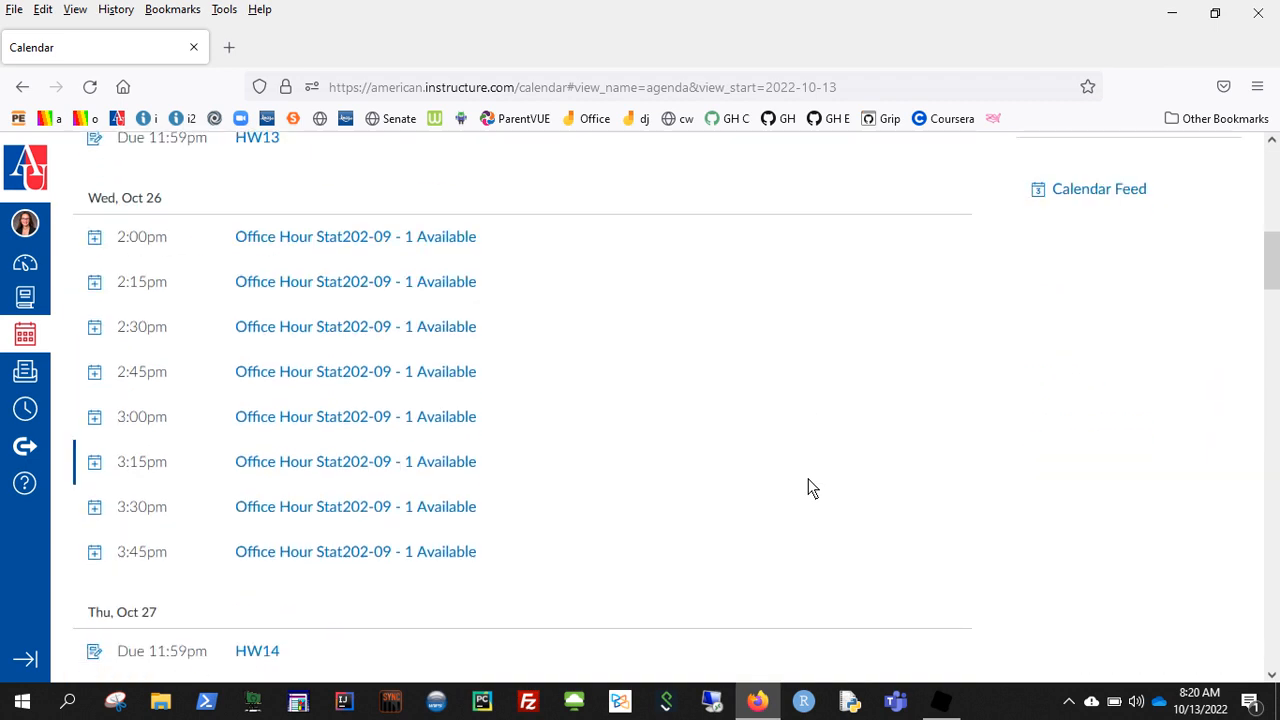
scroll(812, 488, up, 6)
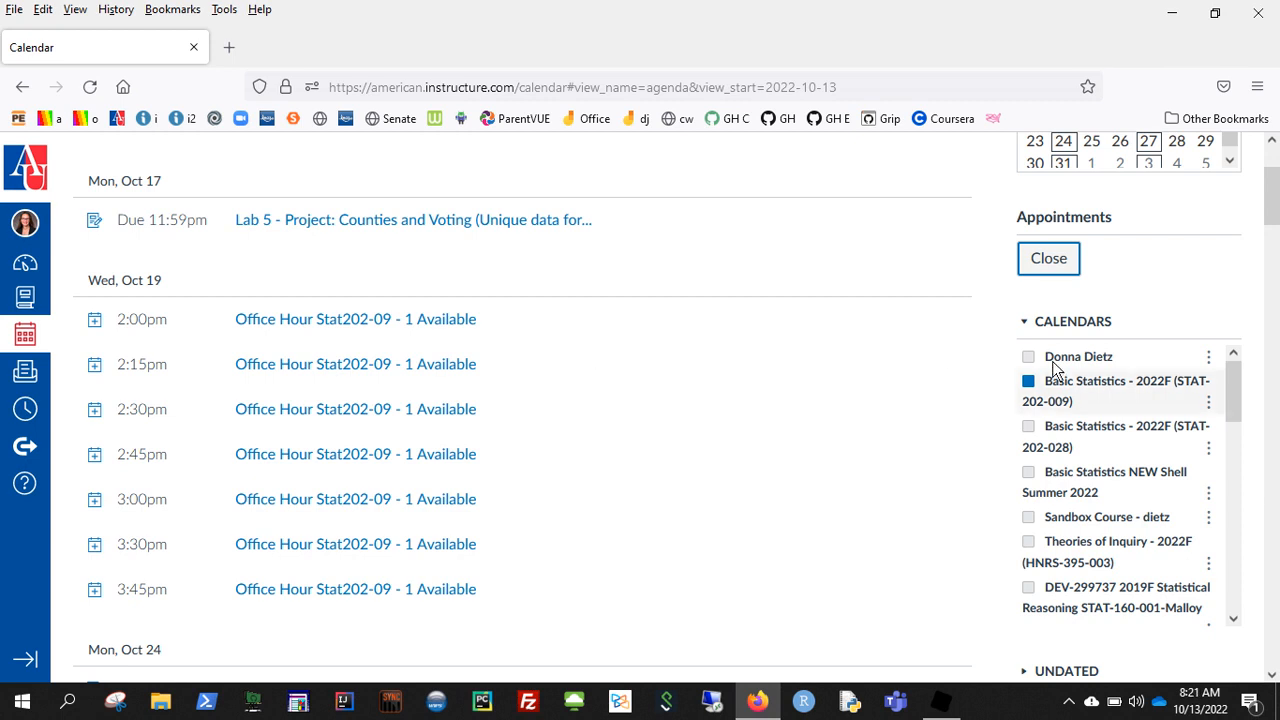
click(1050, 260)
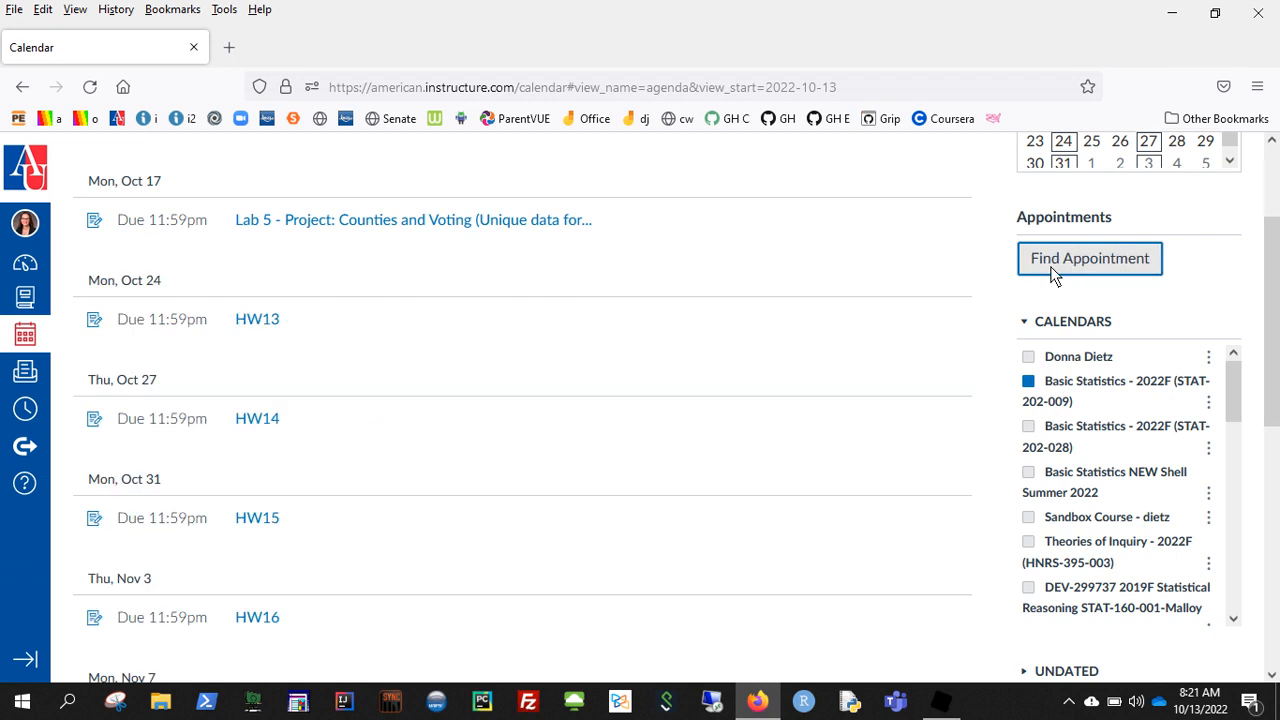
scroll(1055, 276, up, 2)
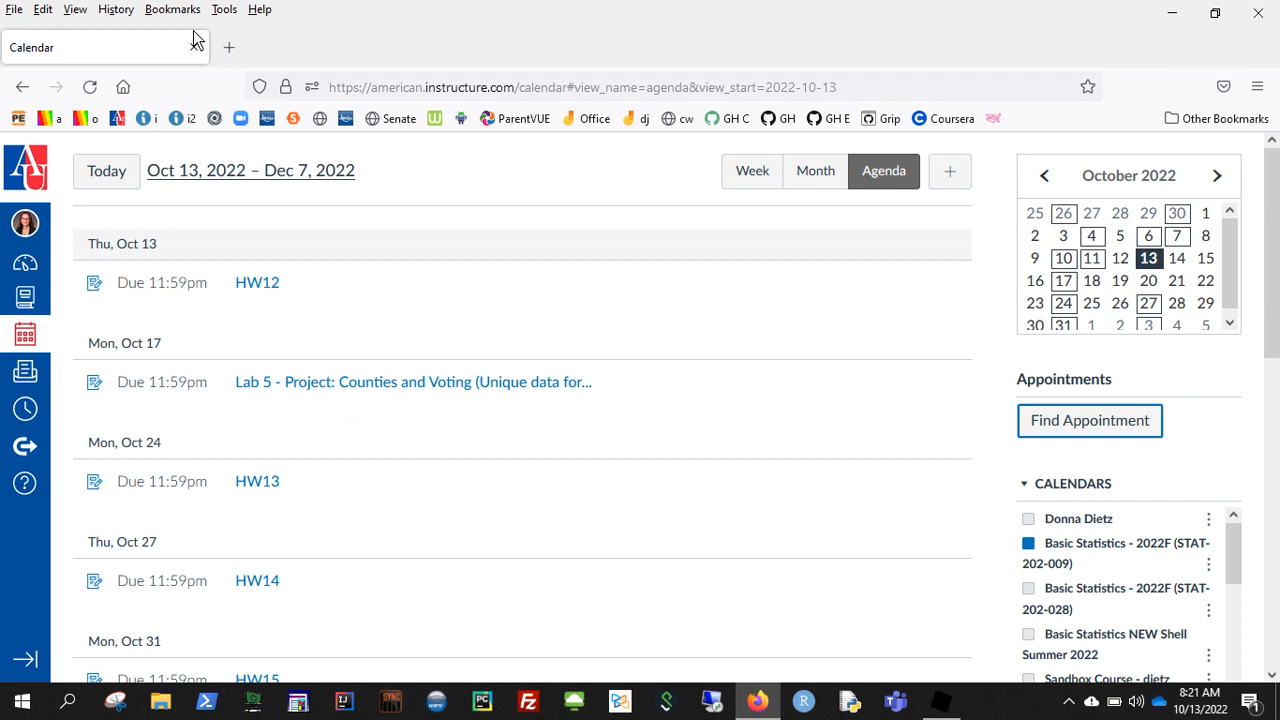
Return to the dashboard, reopen the calendar and switch it to the month view.
click(33, 158)
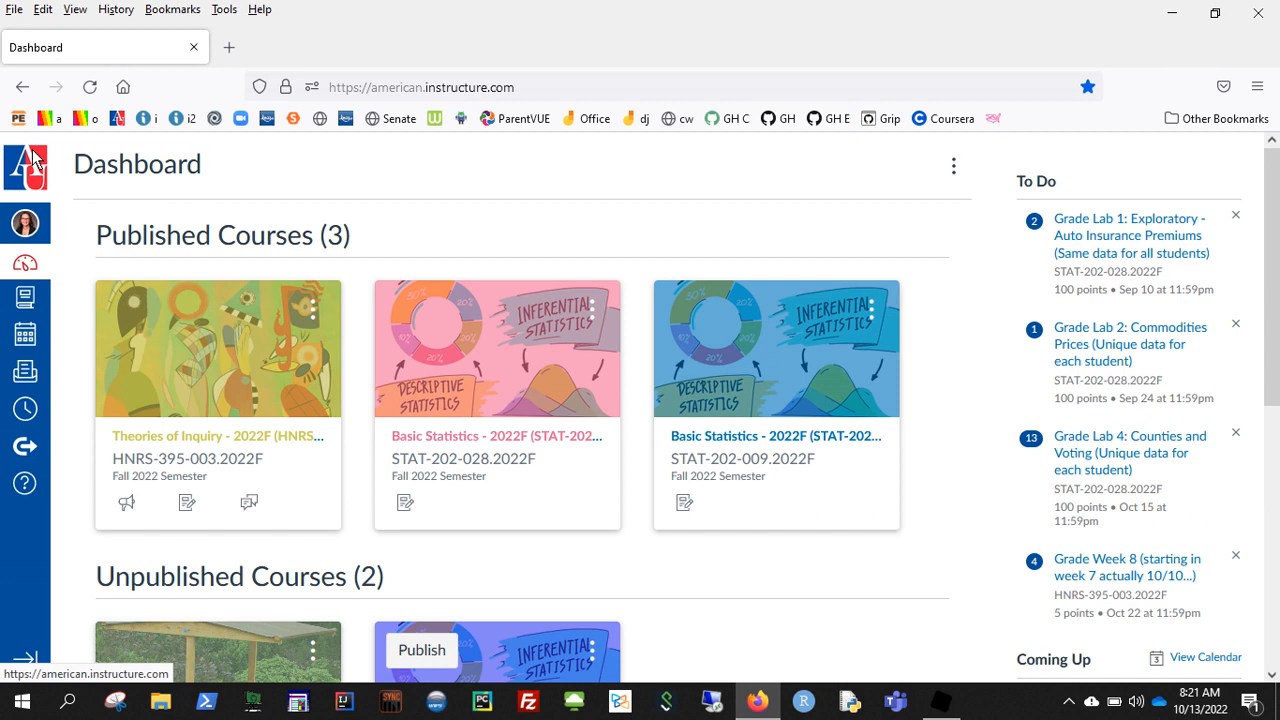
click(27, 340)
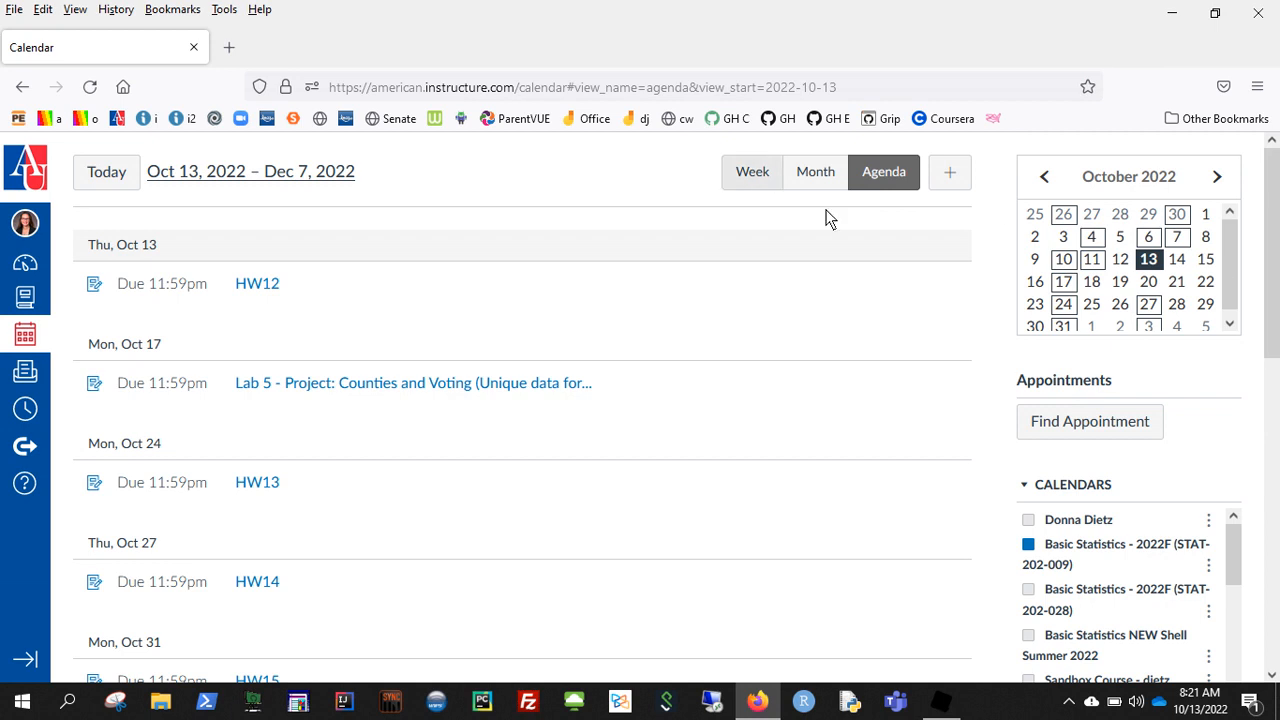
click(812, 173)
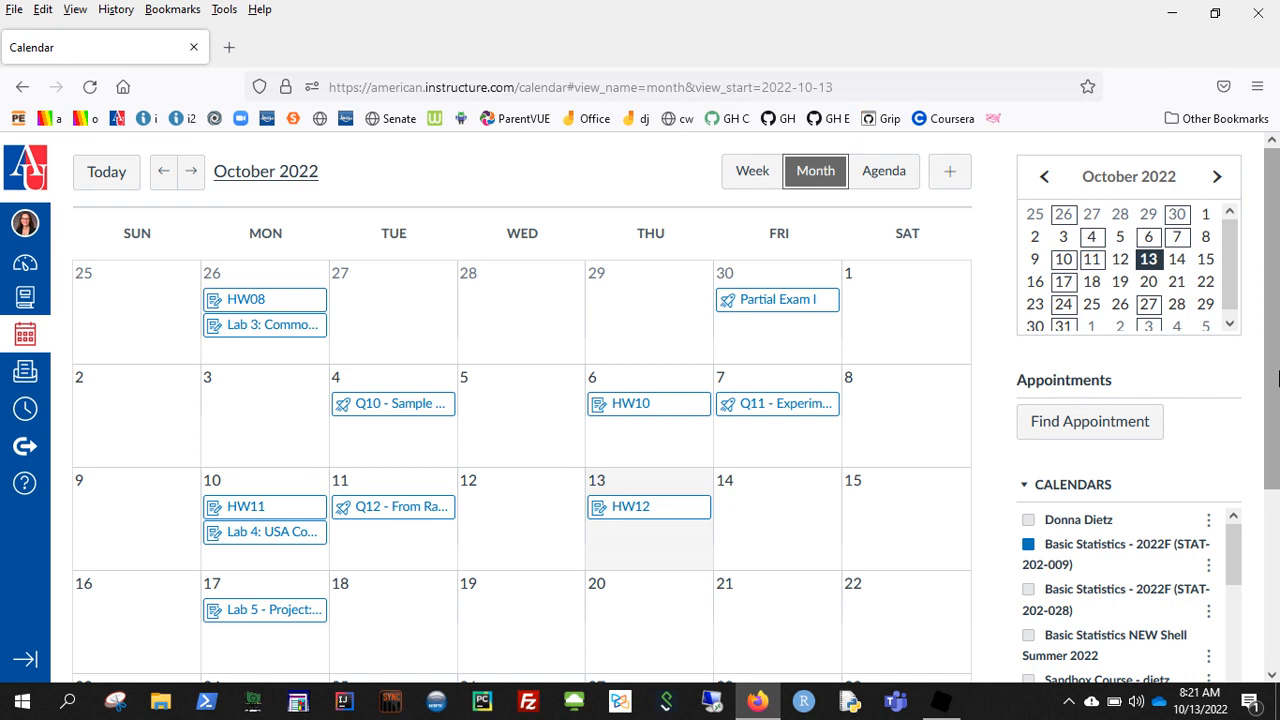
Hide the STAT-202-009 calendar and display the Basic Statistics - 2022F (STAT-202-028) and Theories of Inquiry - 2022F calendars instead.
drag(1277, 385, 1275, 472)
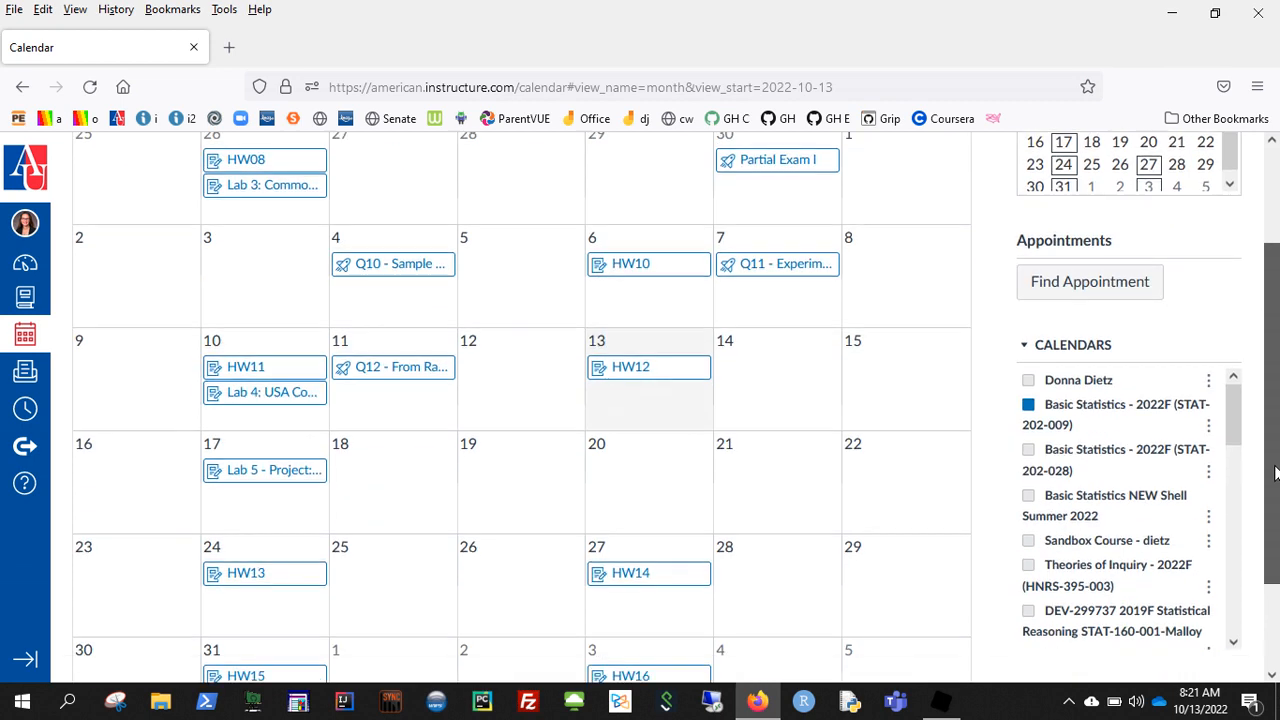
click(1028, 405)
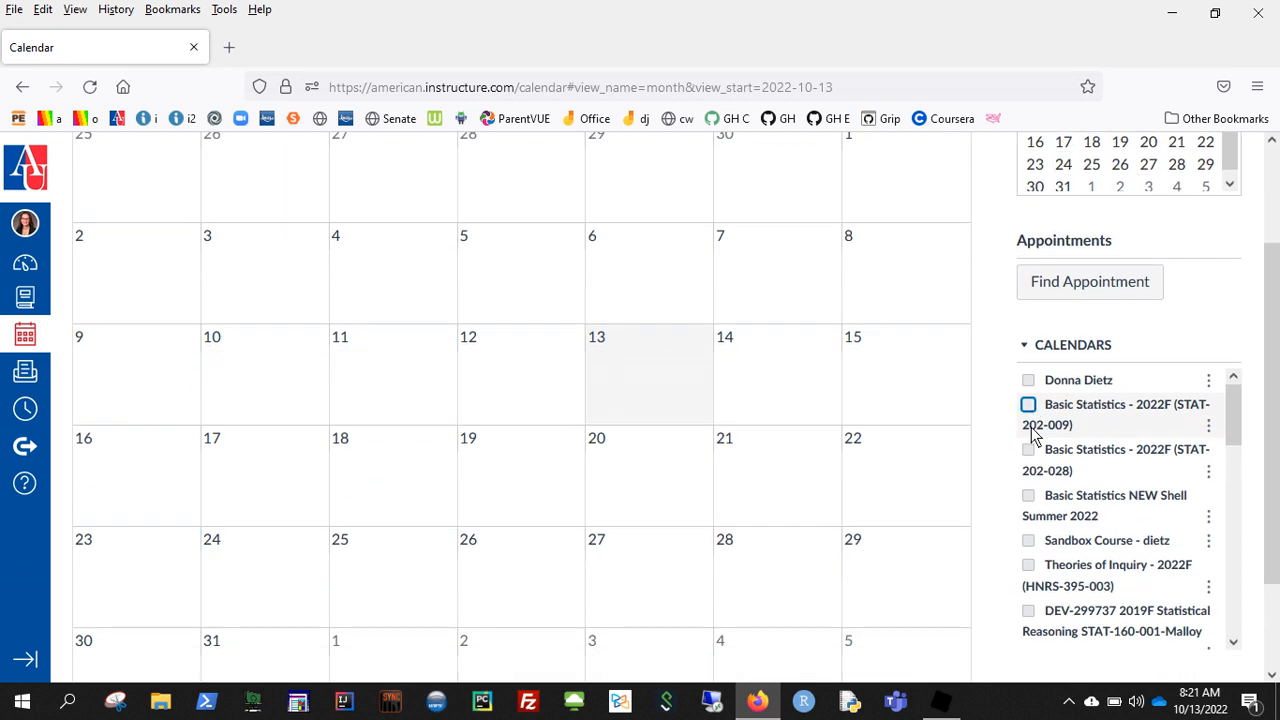
click(1029, 451)
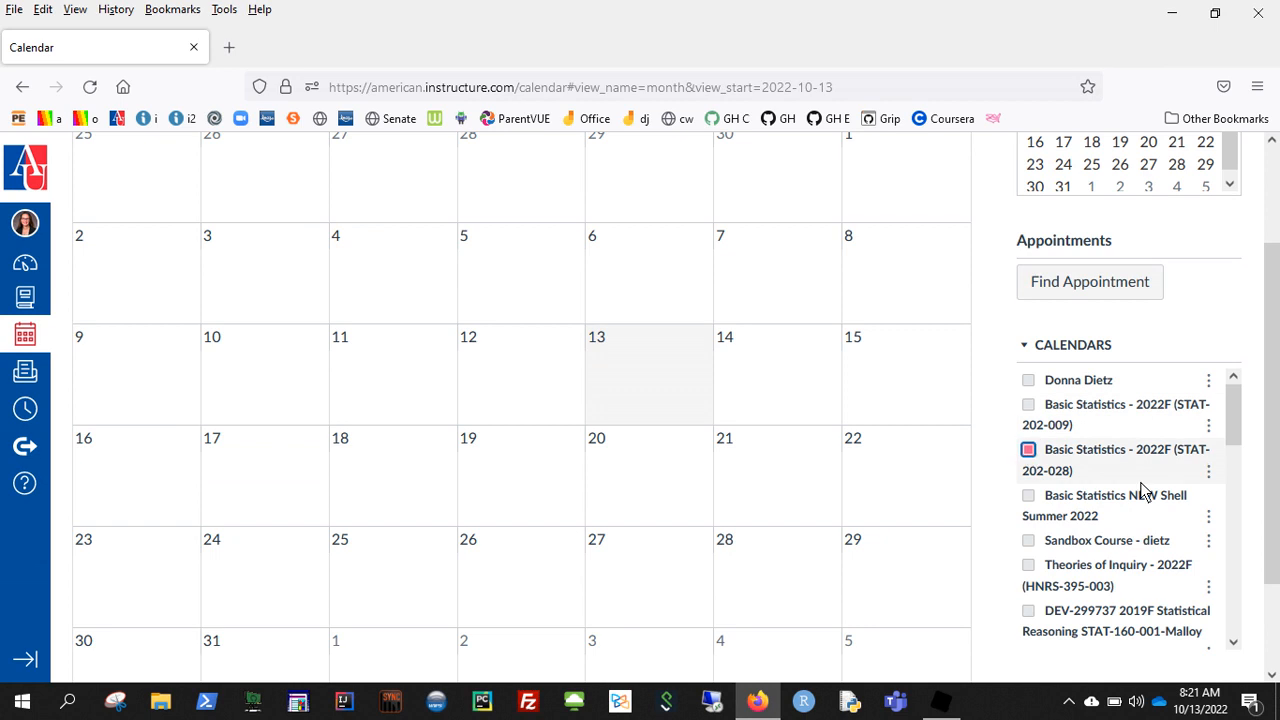
click(1029, 566)
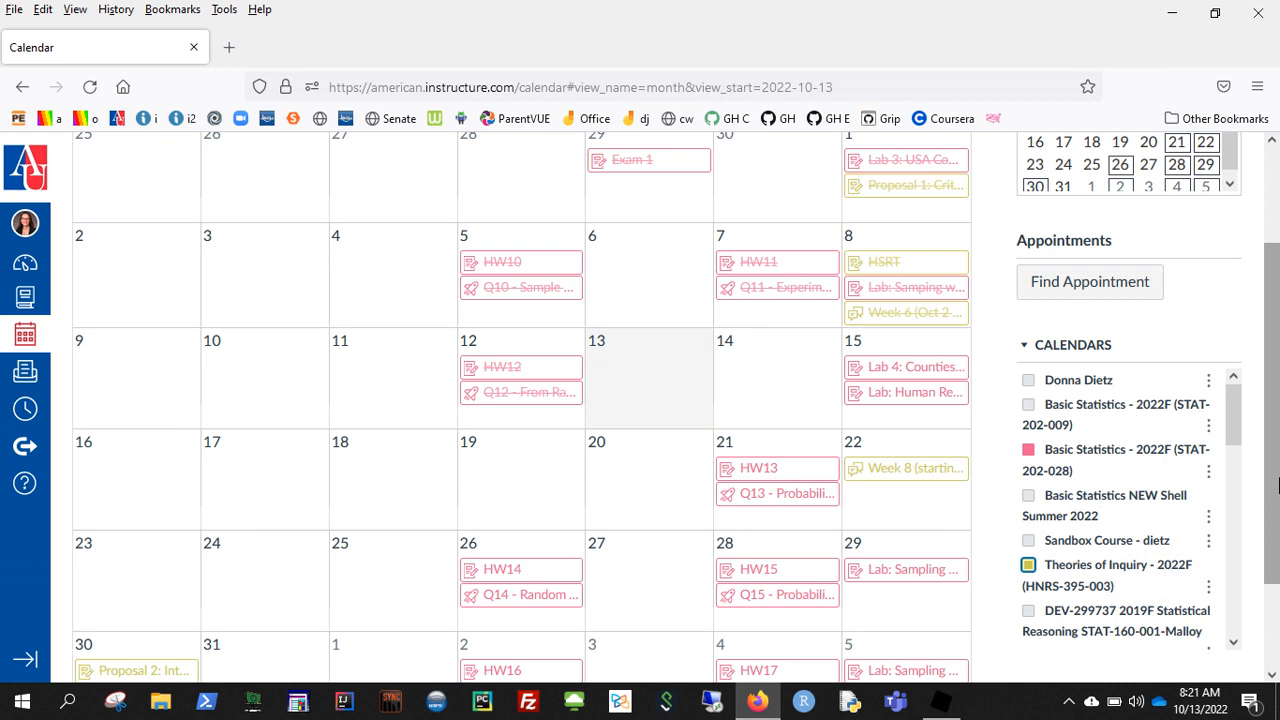
drag(1278, 477, 1278, 362)
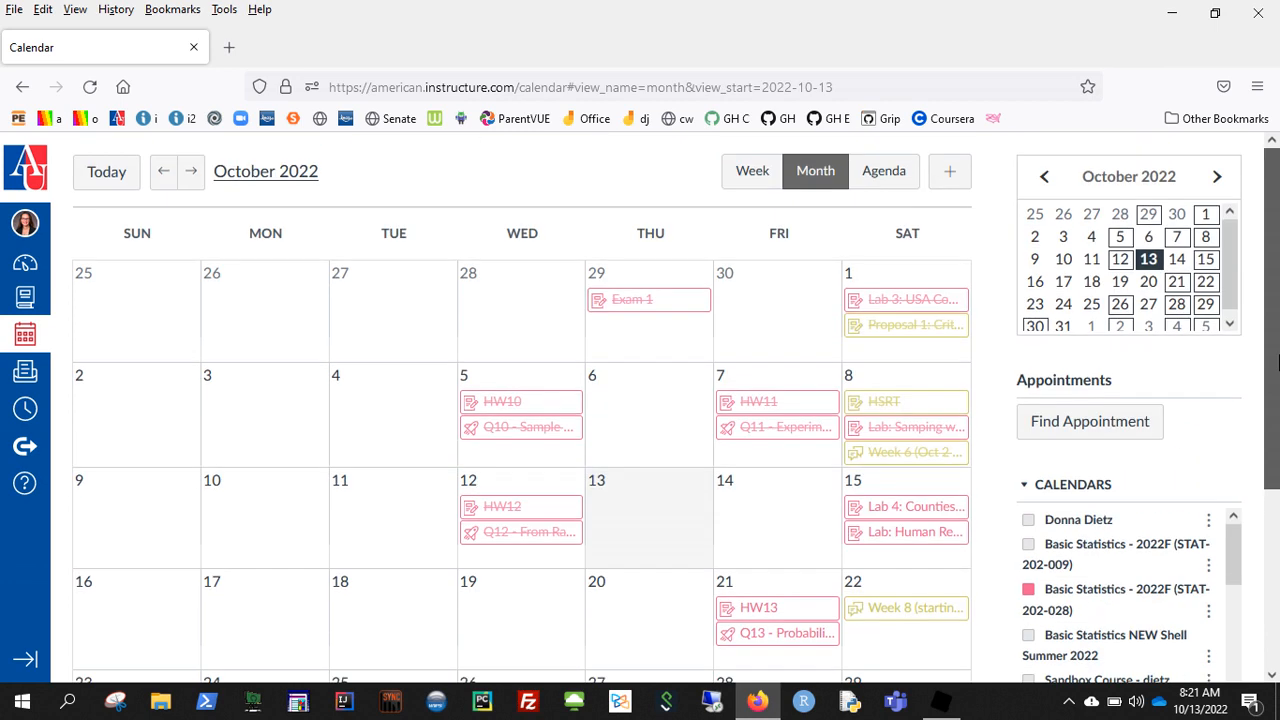
click(1029, 520)
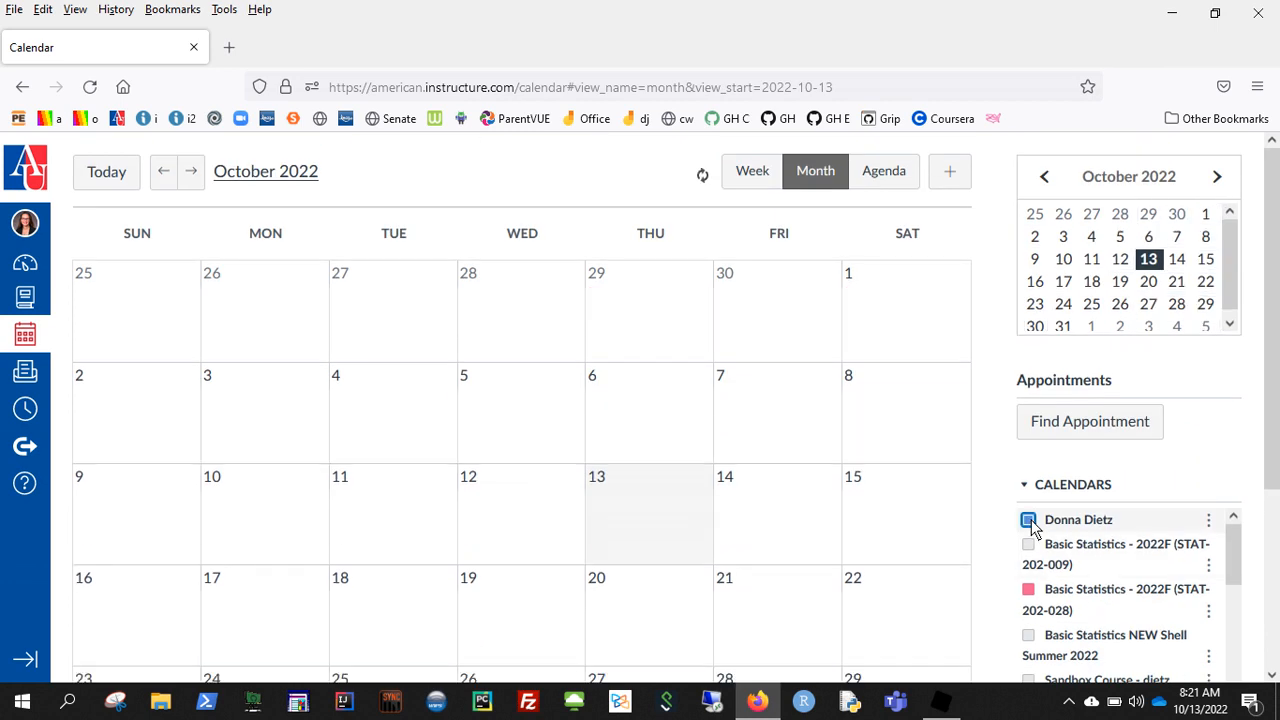
click(1029, 520)
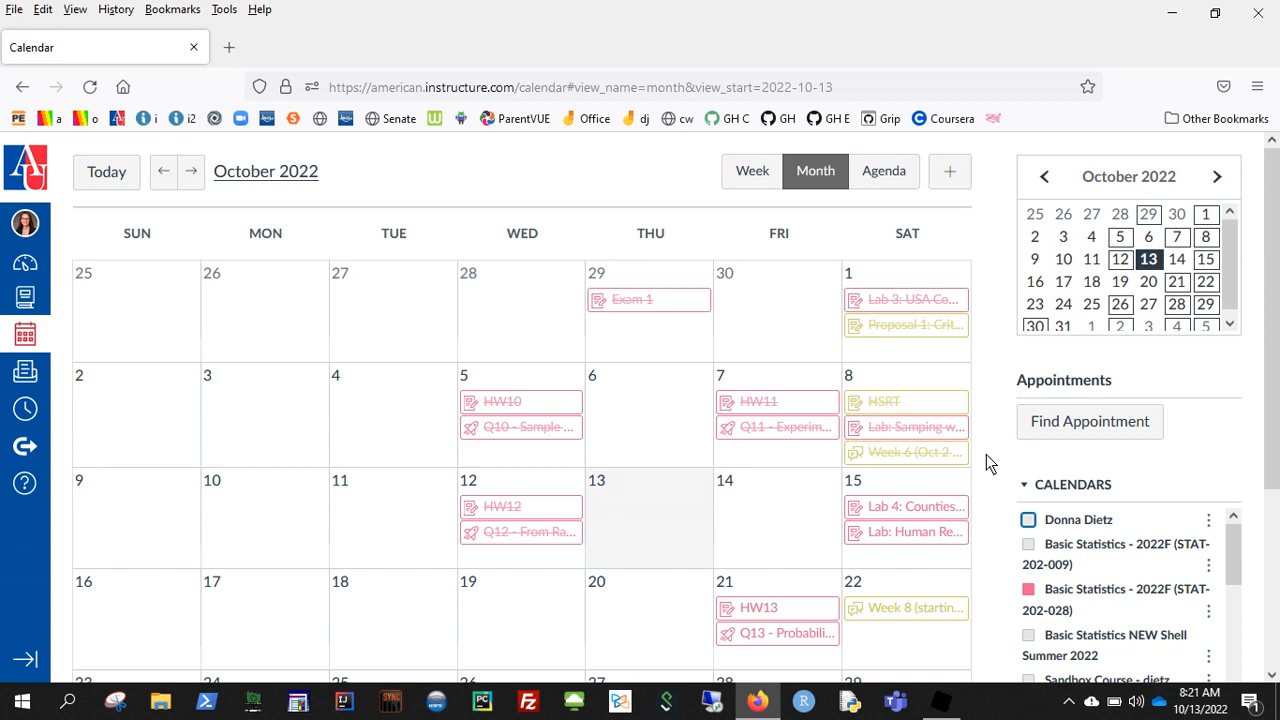
Start an appointment group on Friday, October 14, 2022, named "ks;dfkajslk" with the location "zoom/irl".
click(772, 506)
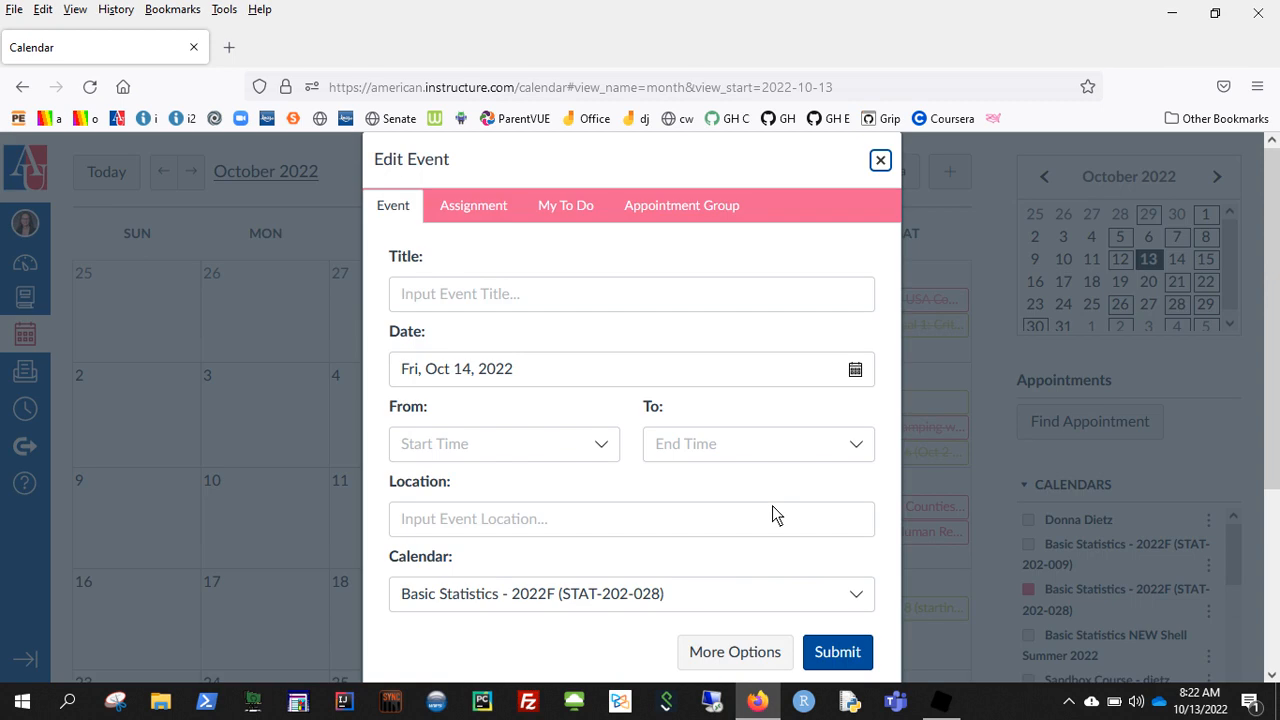
click(880, 161)
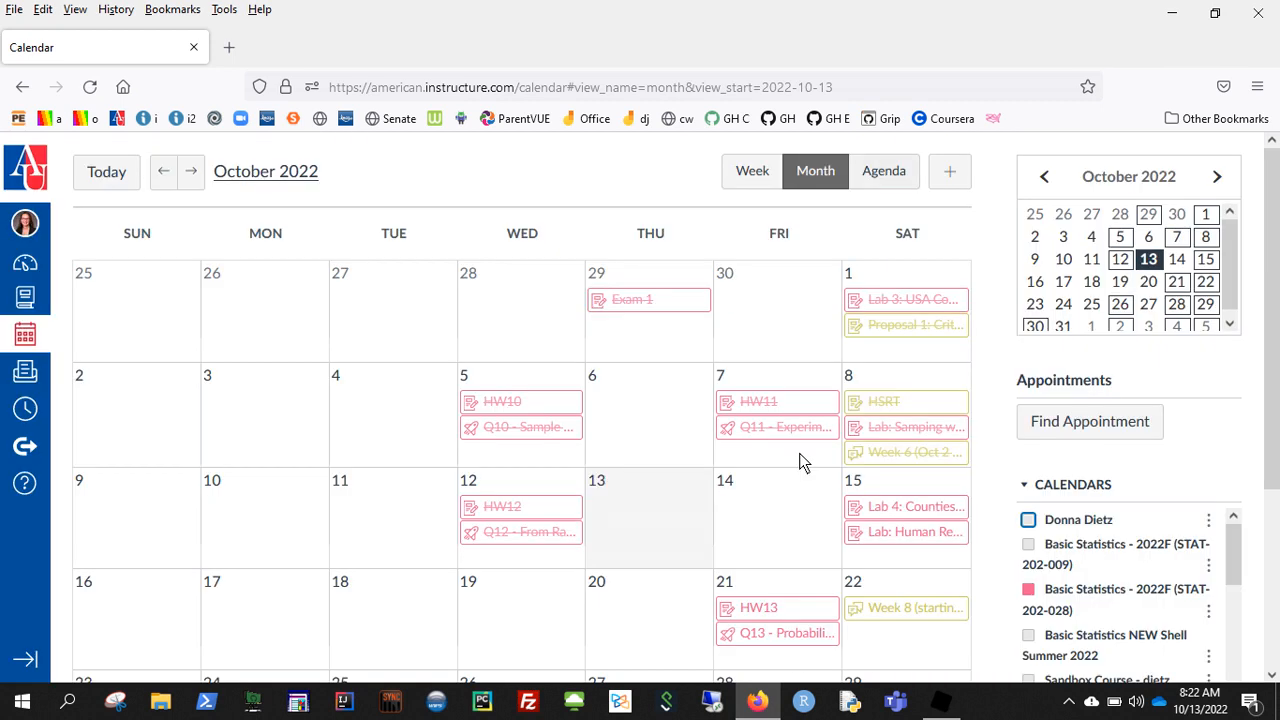
click(773, 509)
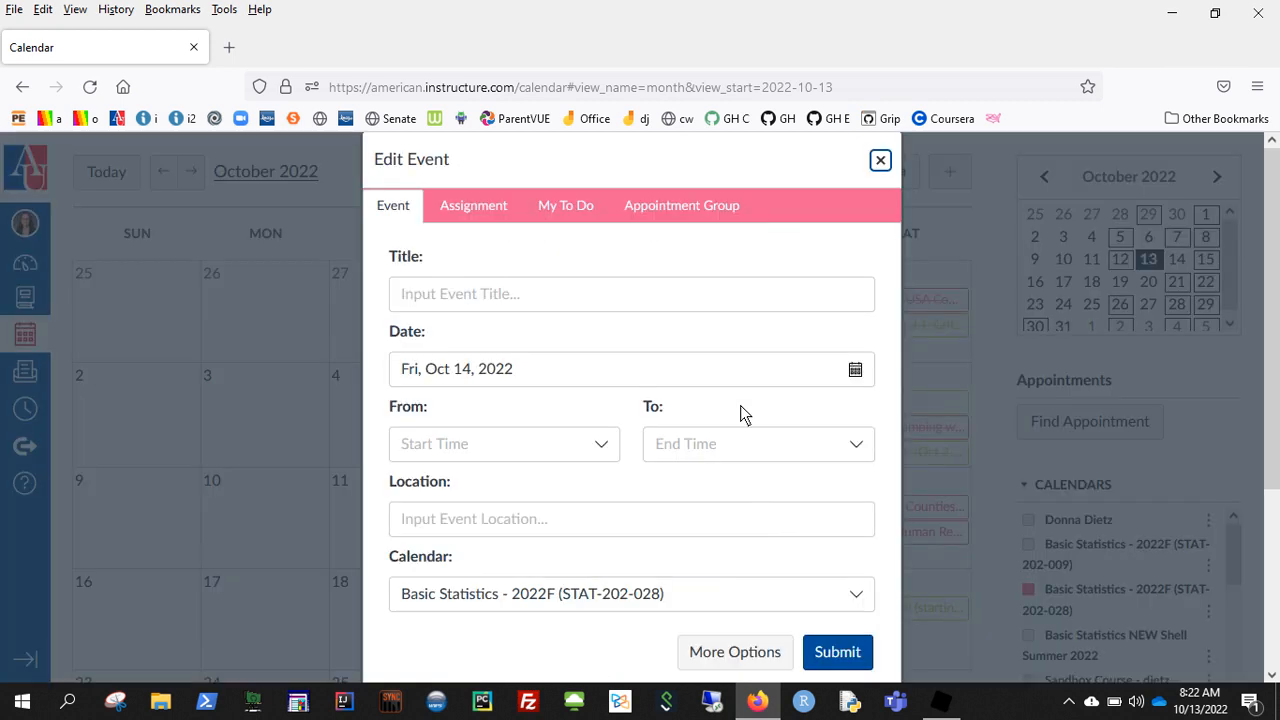
click(674, 198)
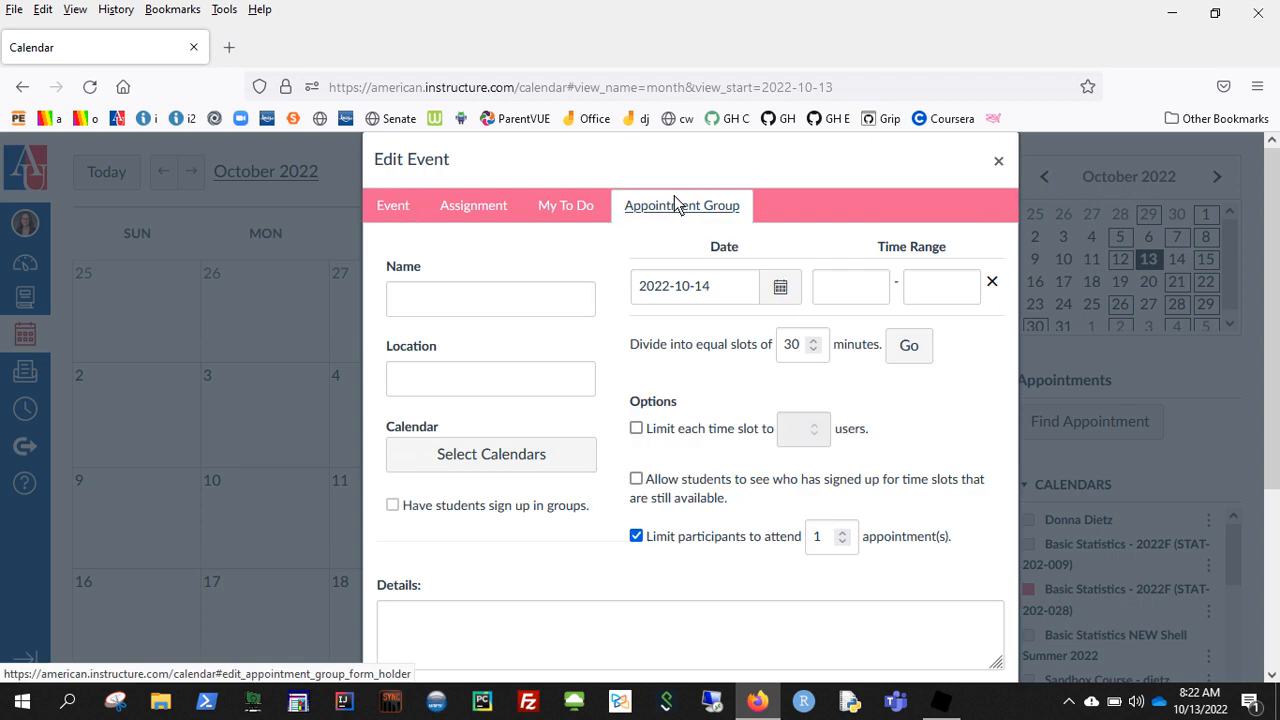
click(548, 312)
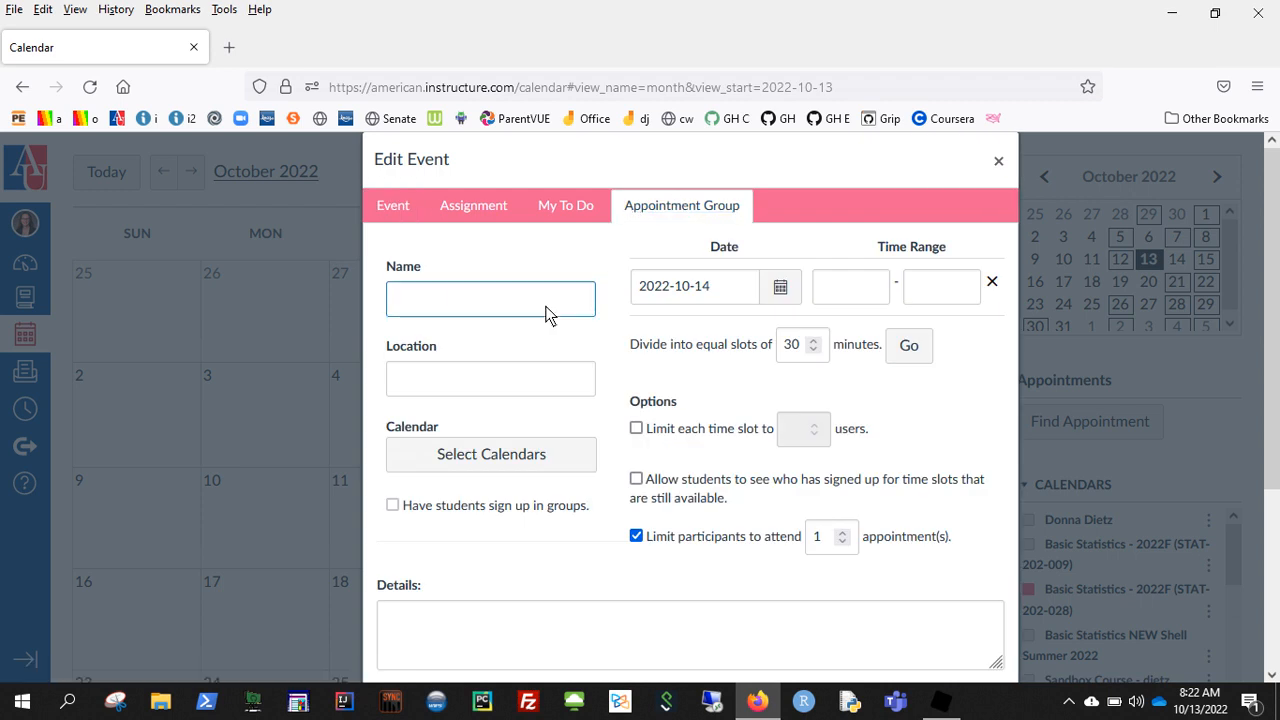
text(ks;dfkajslk)
click(471, 387)
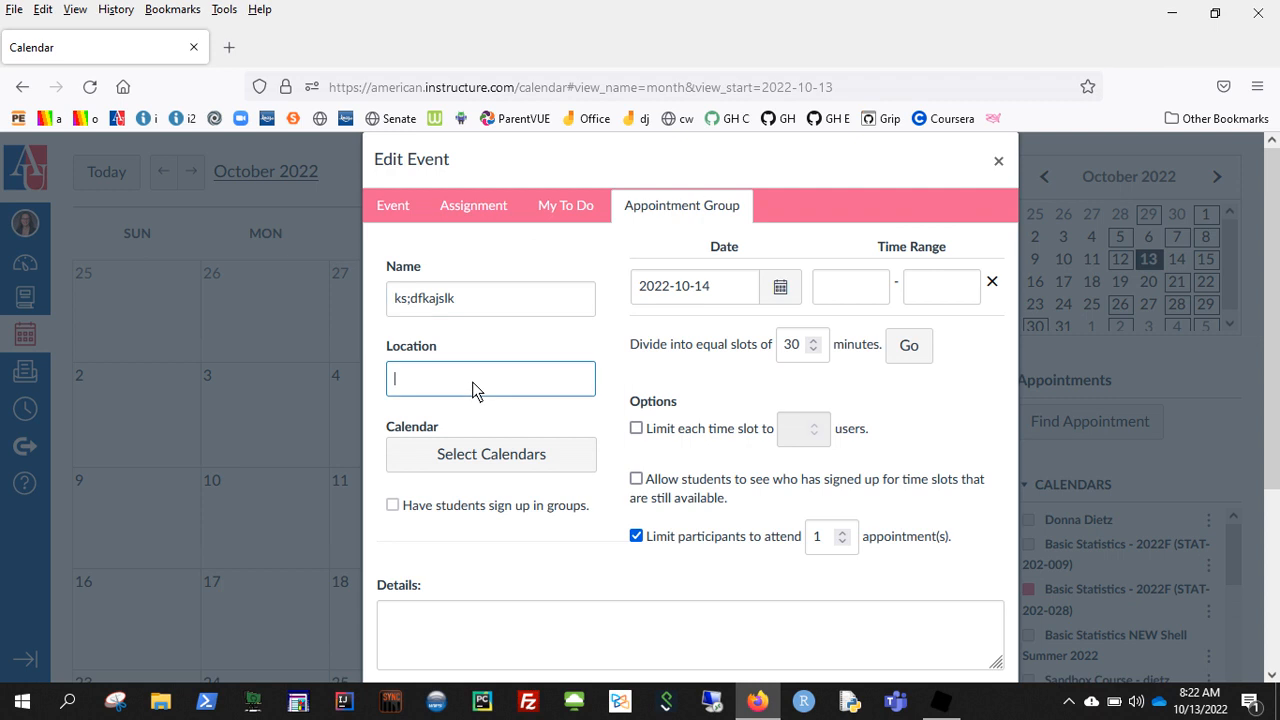
text(zoom/irl)
Assign the appointment group to the Basic Statistics - 2022F (STAT-202-028) and Theories of Inquiry - 2022F calendars.
click(494, 456)
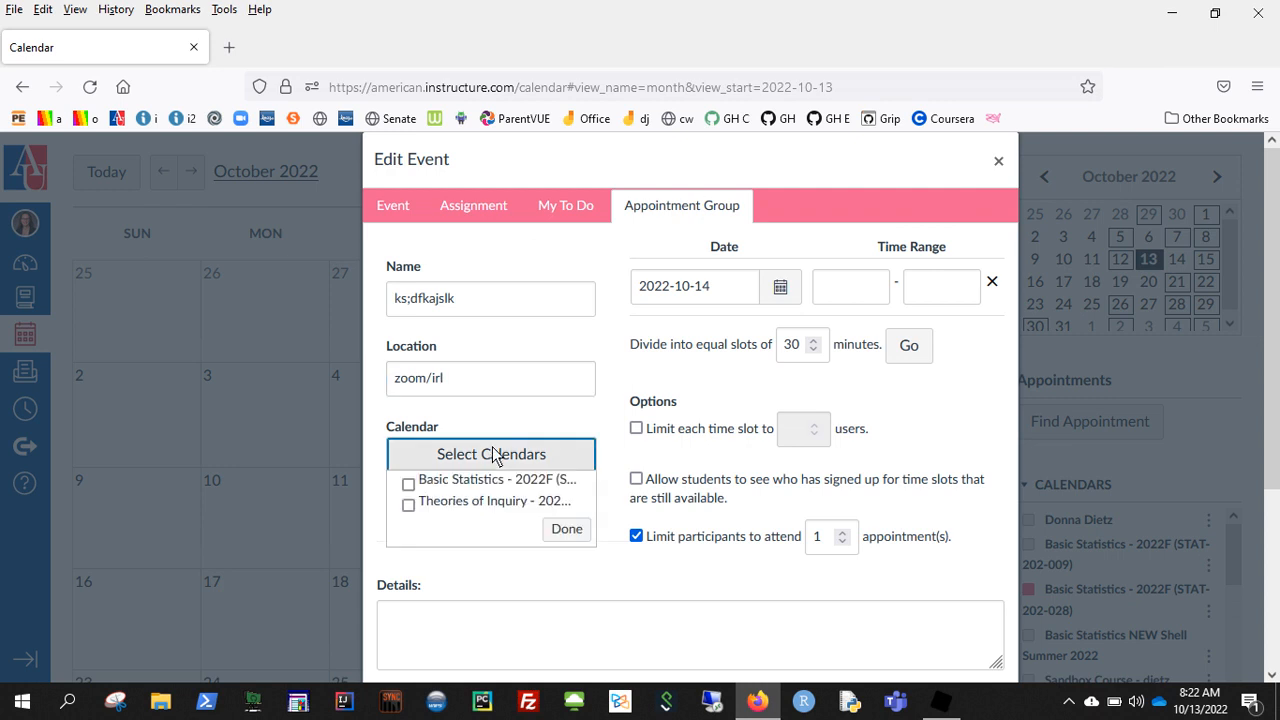
click(408, 484)
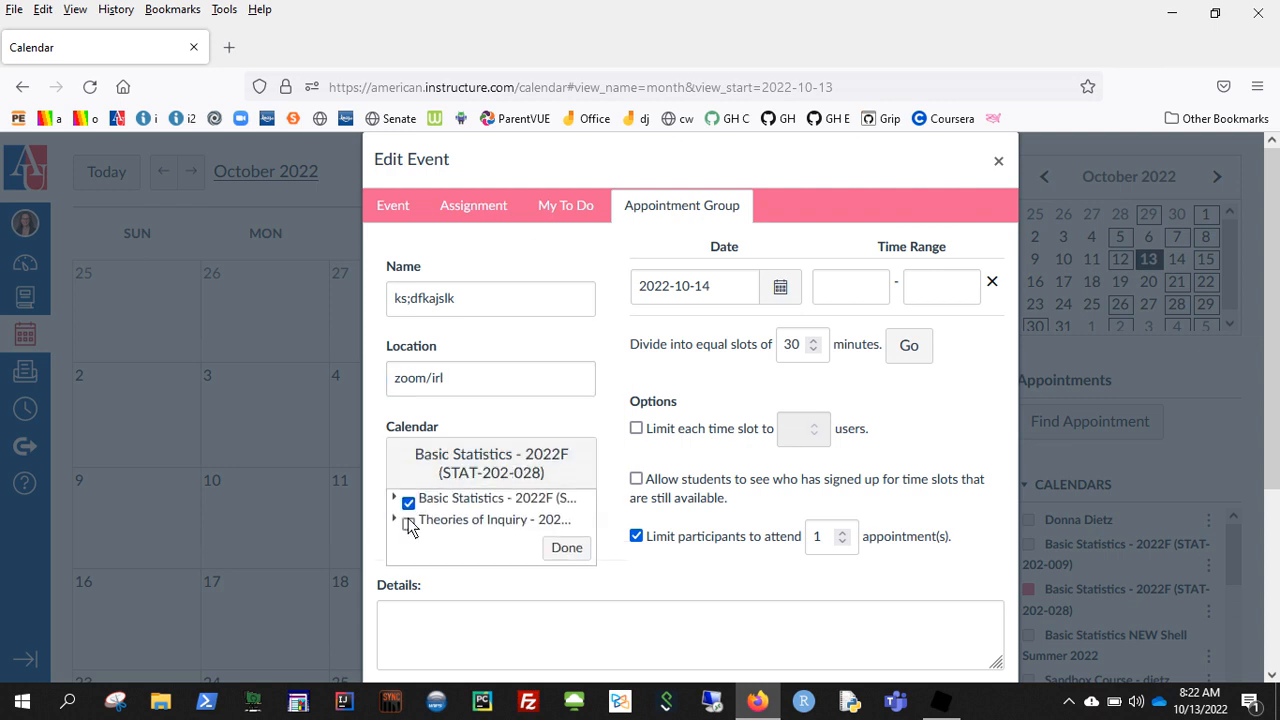
click(408, 522)
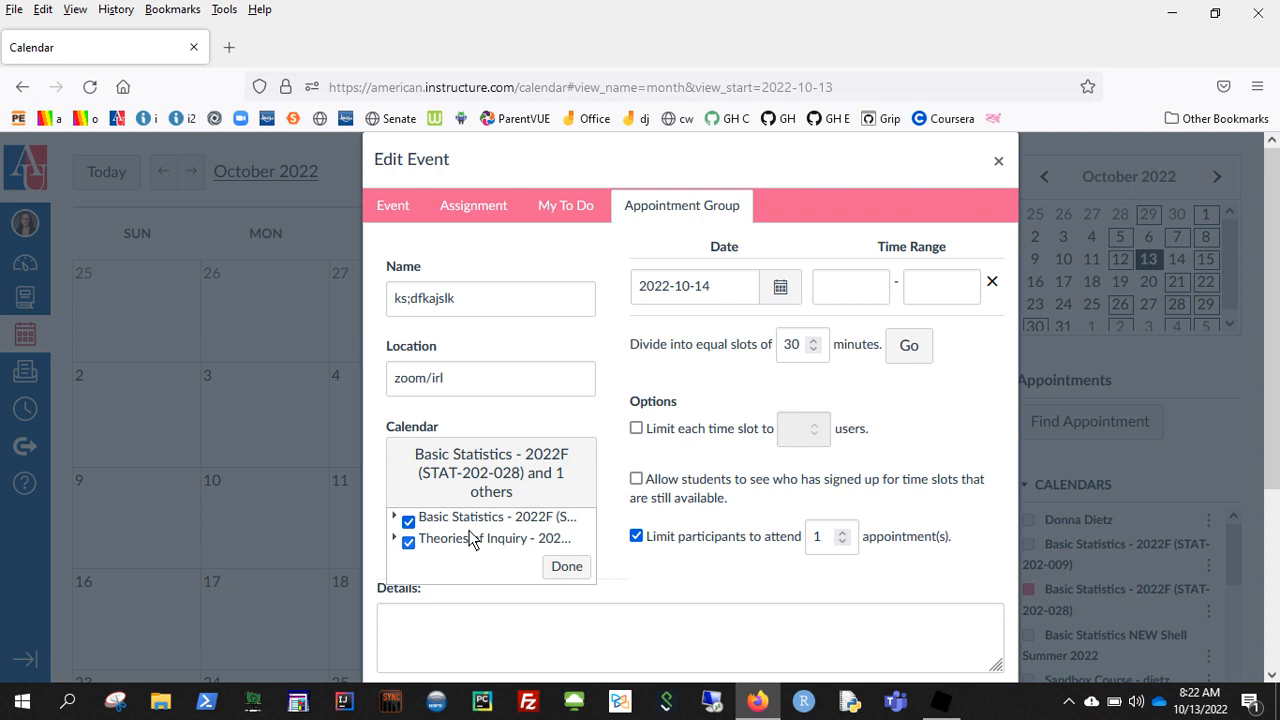
Limit each time slot to 2 users and leave student sign-ups hidden from other students.
click(636, 428)
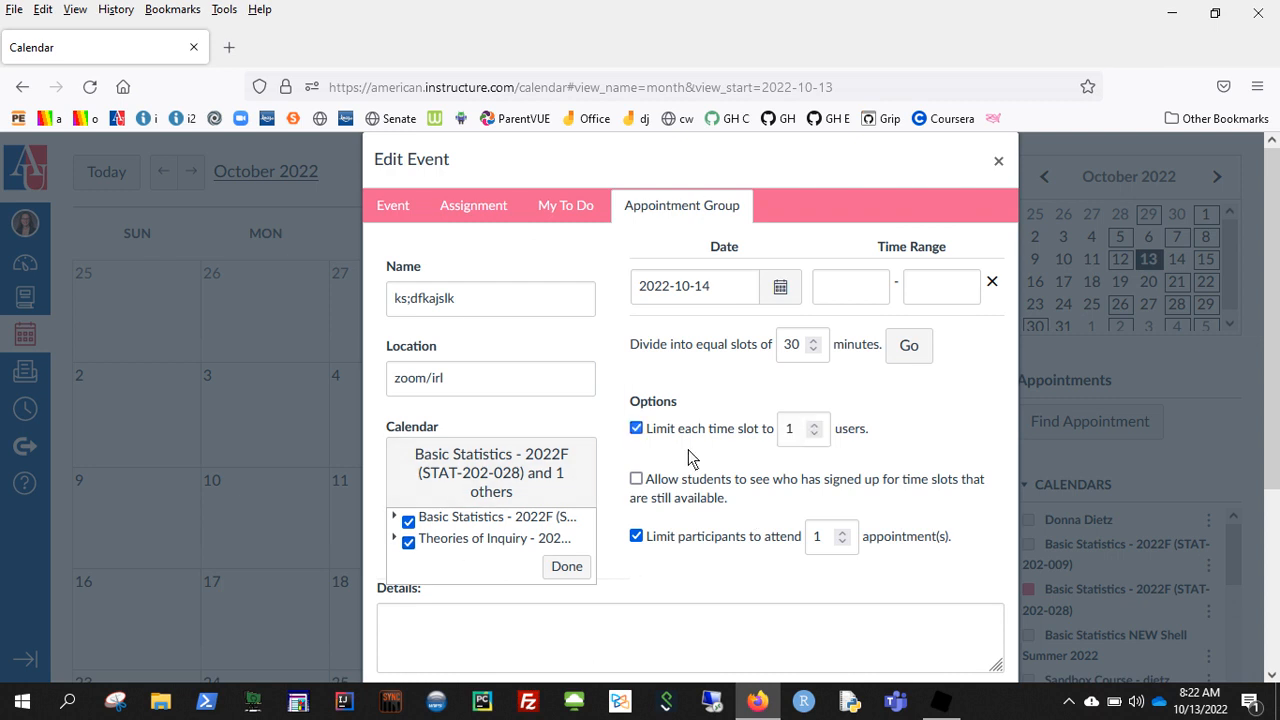
click(816, 425)
click(637, 480)
click(637, 480)
Set the appointment slots to be divided into equal lengths of 10 minutes.
click(813, 349)
click(798, 345)
key(BackSpace)
key(BackSpace)
text(10)
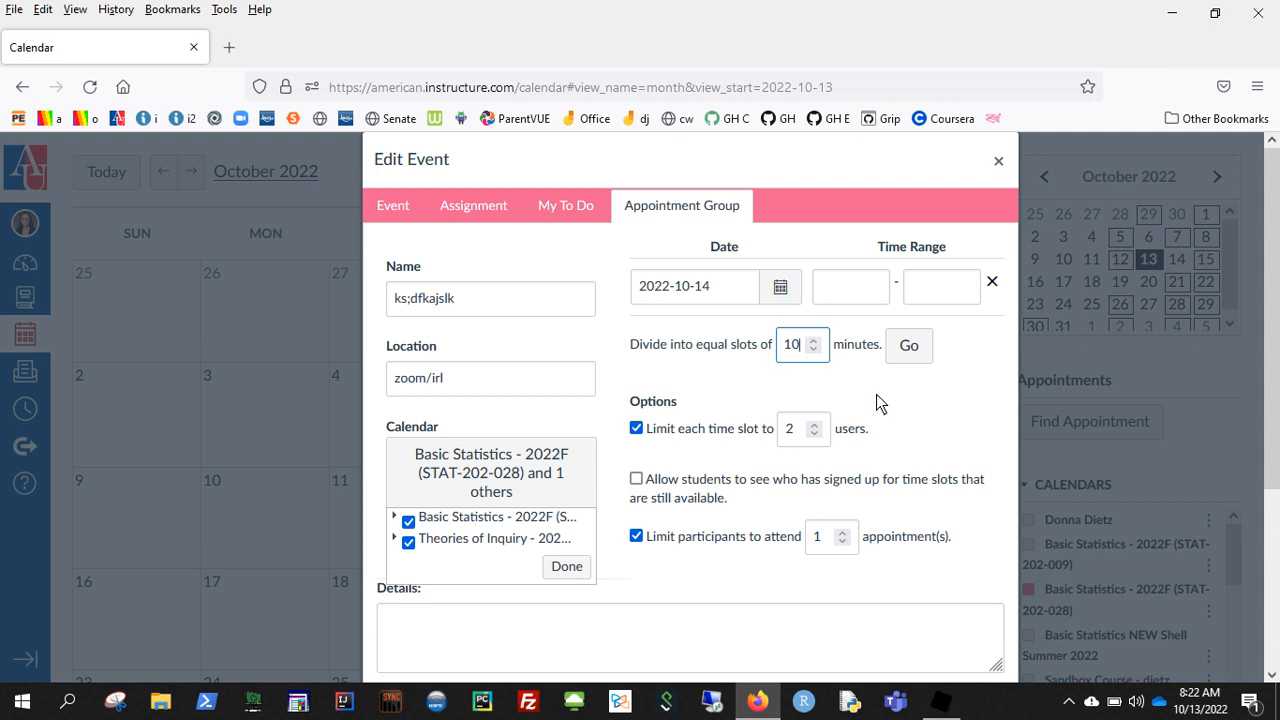
click(876, 398)
Set the appointment date to Oct 14, 2022 with a time range from 9:00am to 11:49am.
click(780, 288)
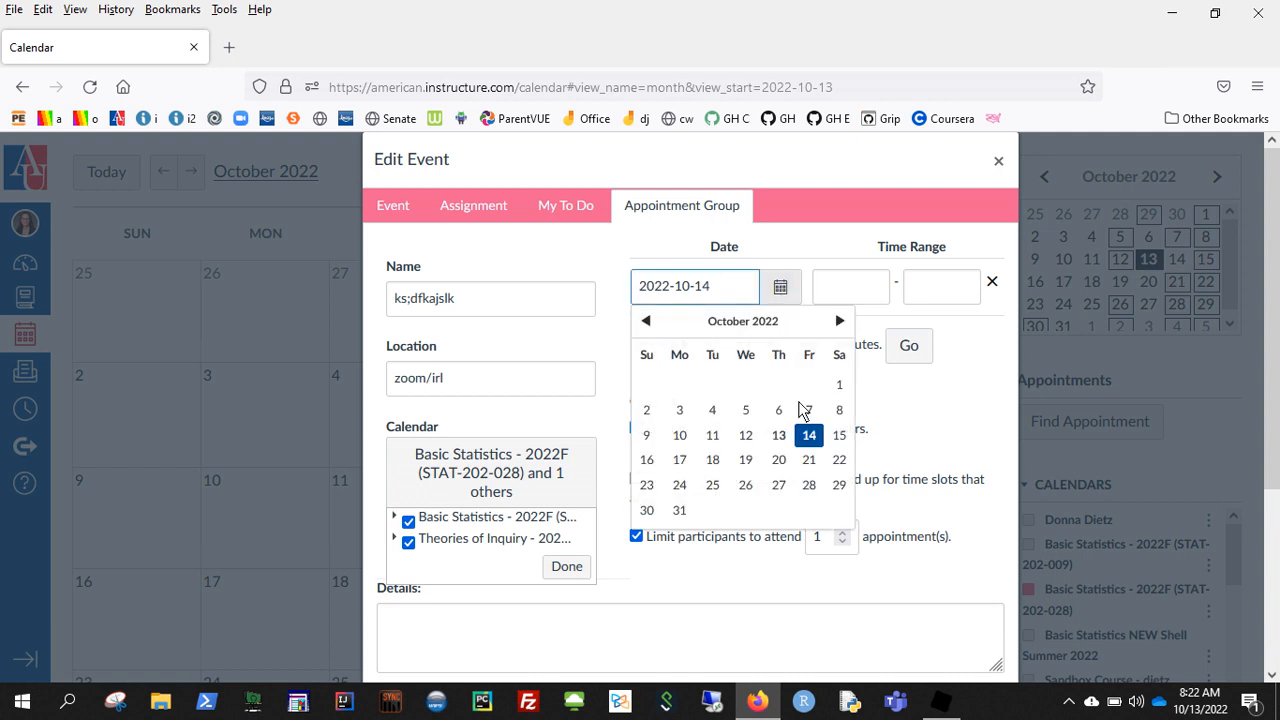
click(809, 435)
click(859, 285)
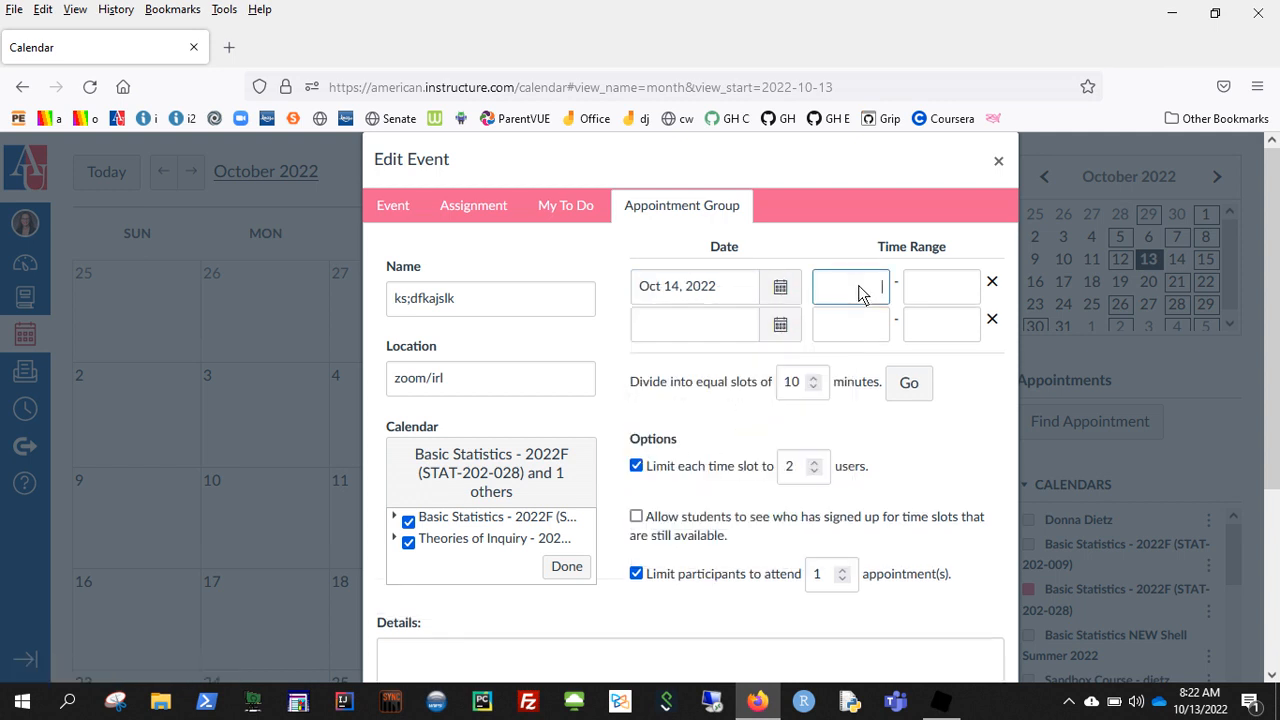
text(9:00am)
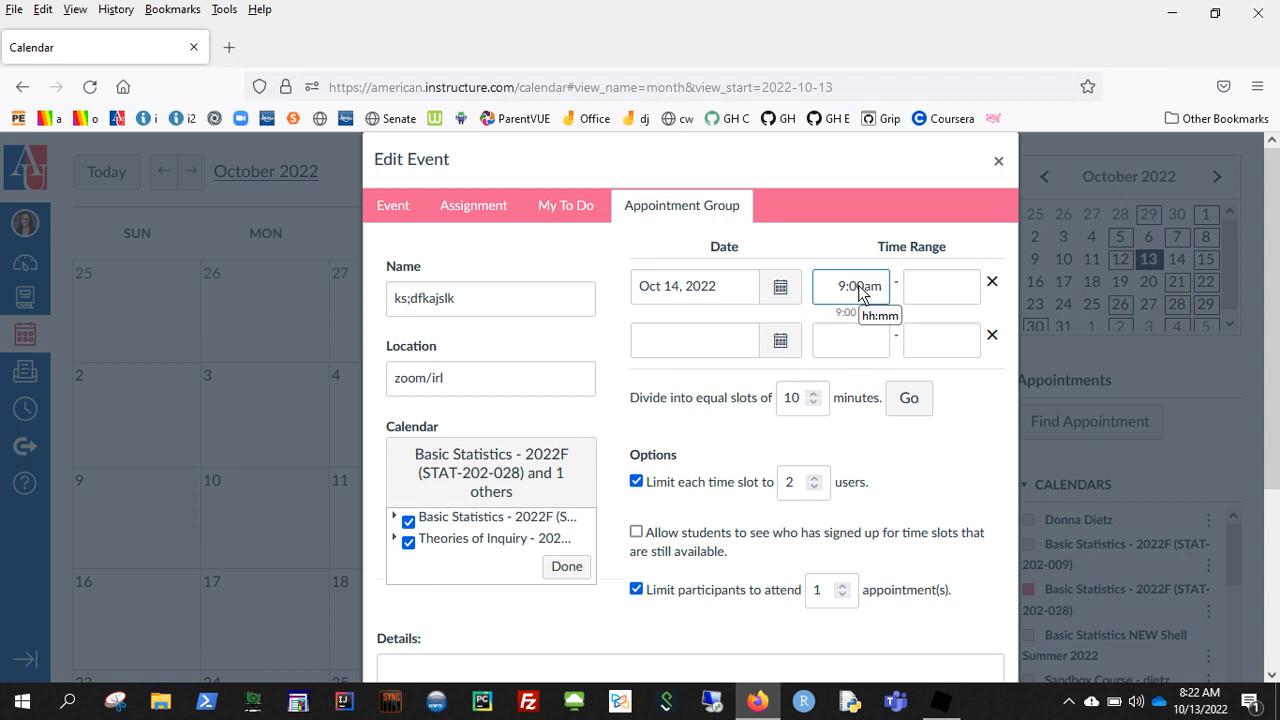
click(933, 290)
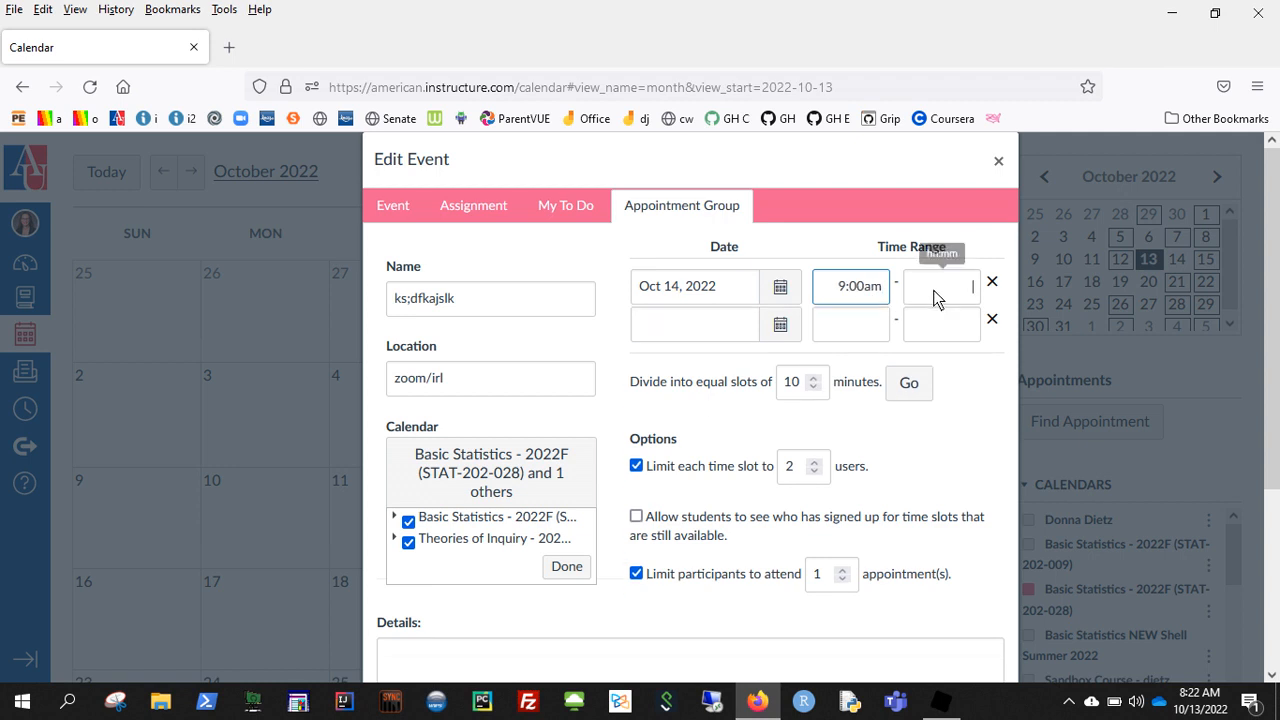
text(11)
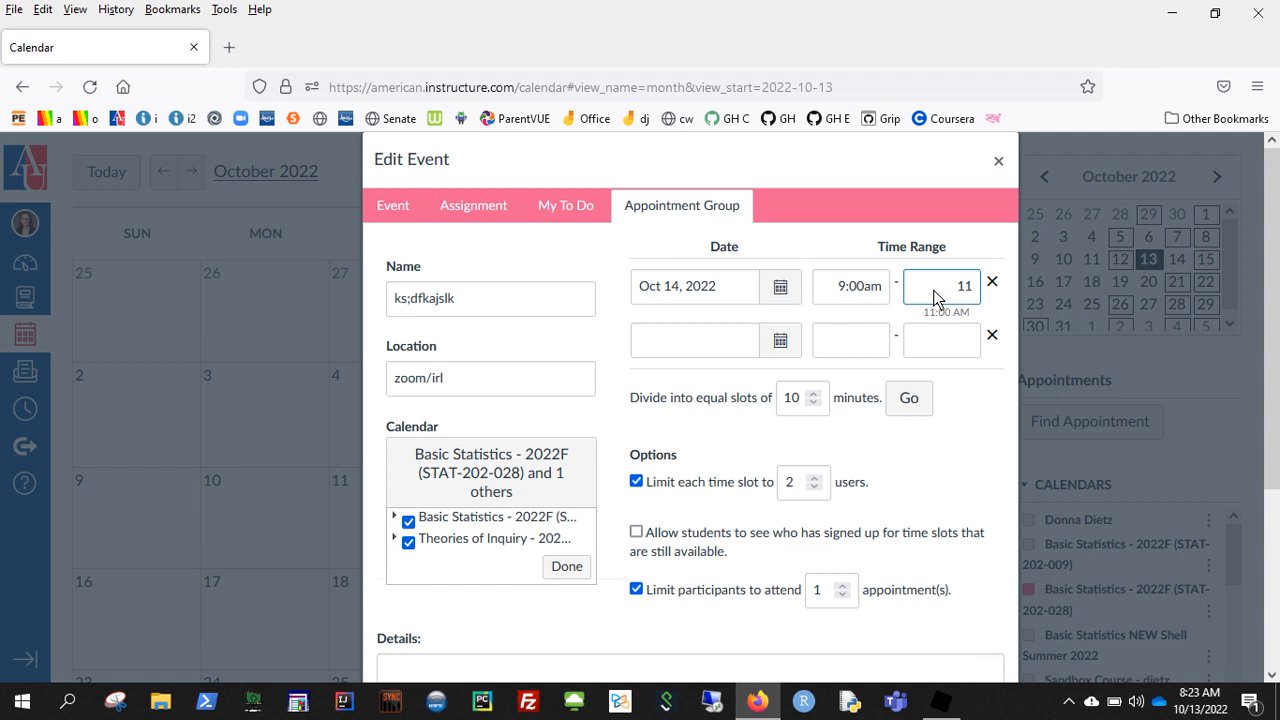
text(:49am)
click(947, 403)
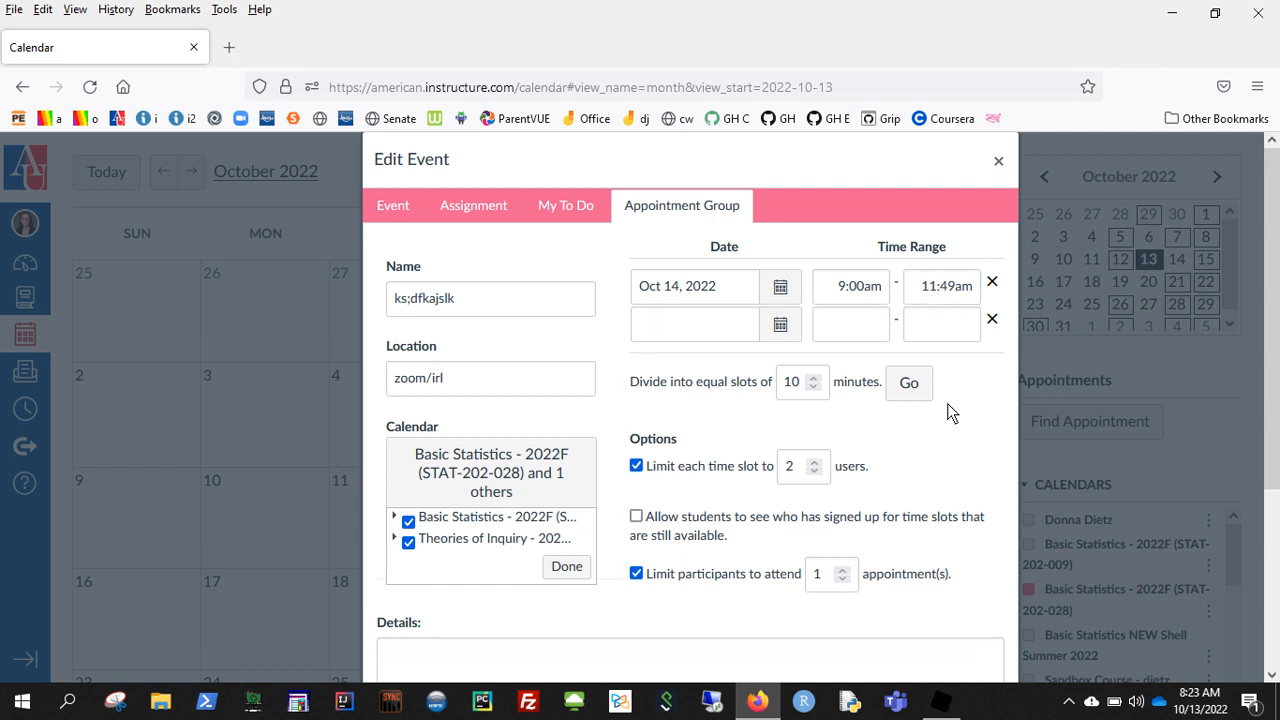
Review the rest of the appointment group form and close it without publishing.
scroll(947, 403, down, 3)
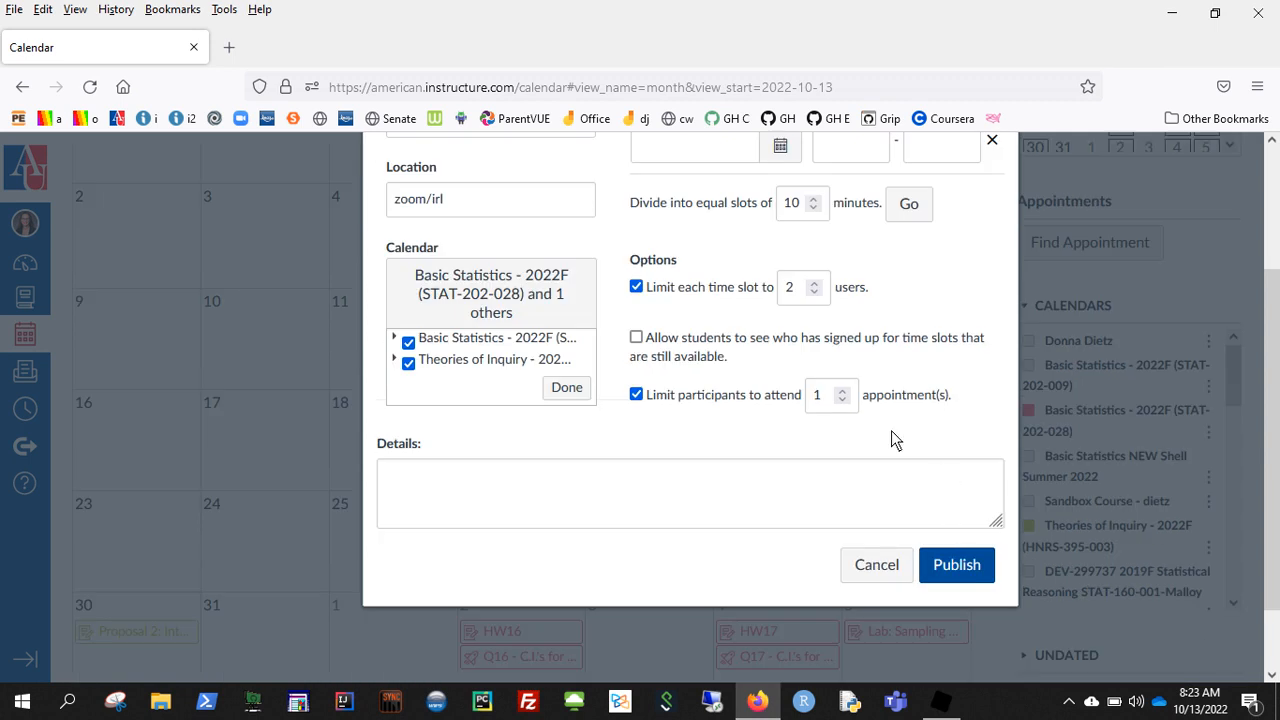
scroll(893, 437, up, 3)
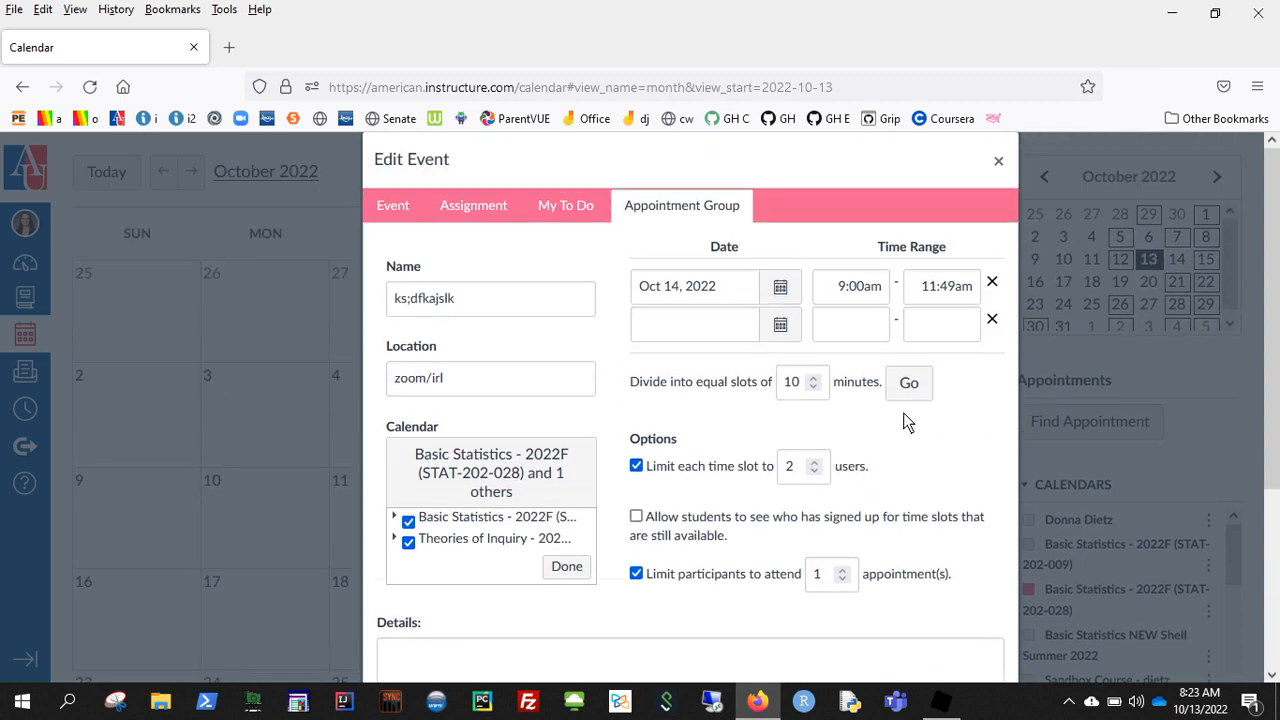
click(998, 162)
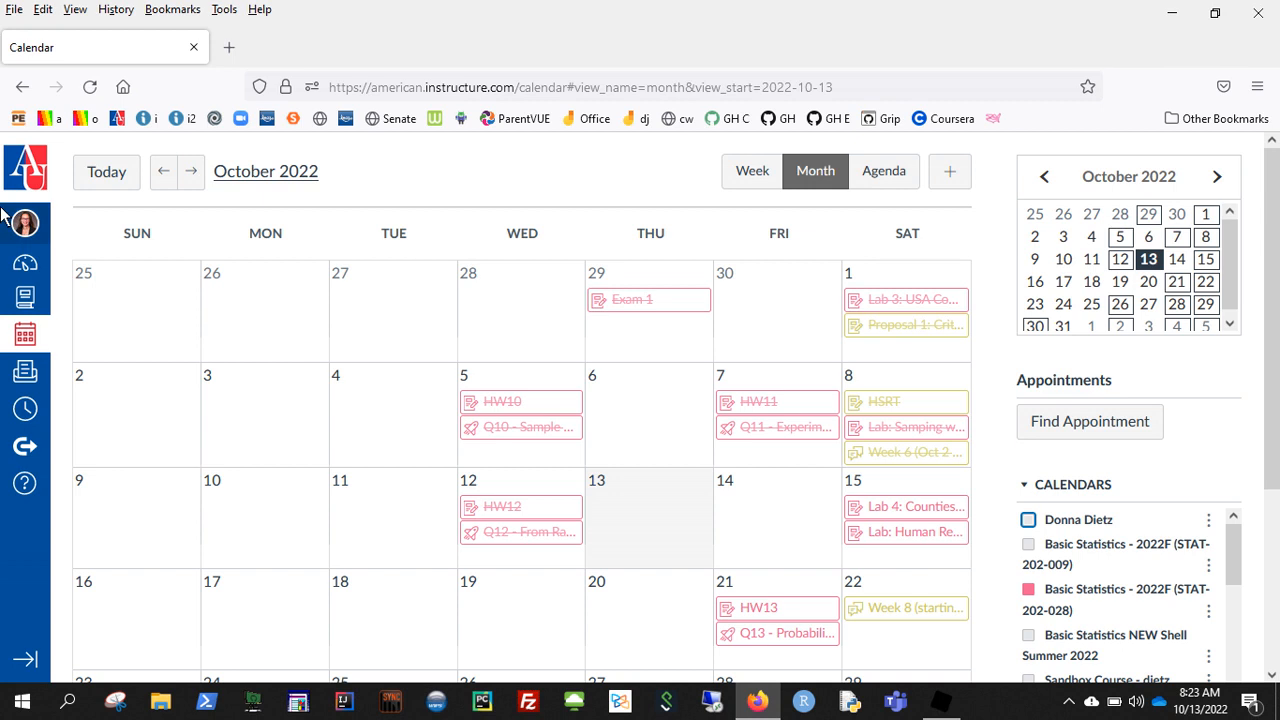
Go to the dashboard, open the Modules page of the STAT-202-009 Basic Statistics course, and minimize the browser.
click(35, 160)
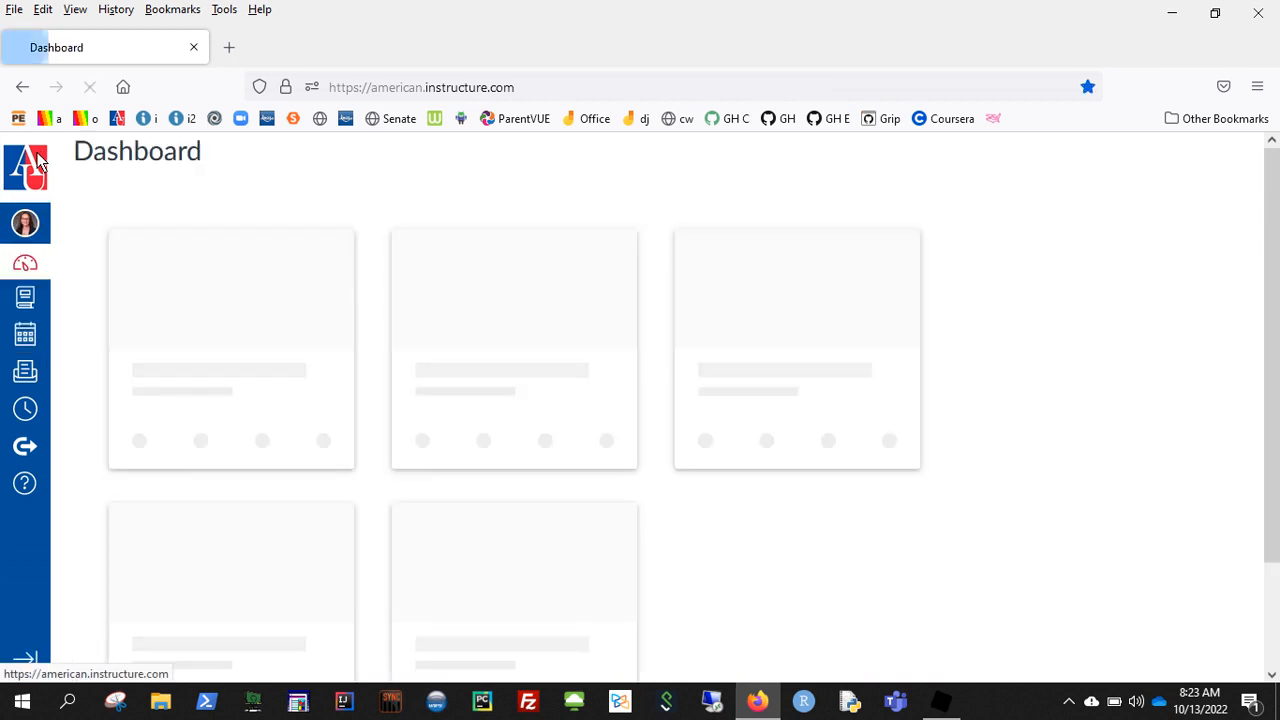
click(748, 357)
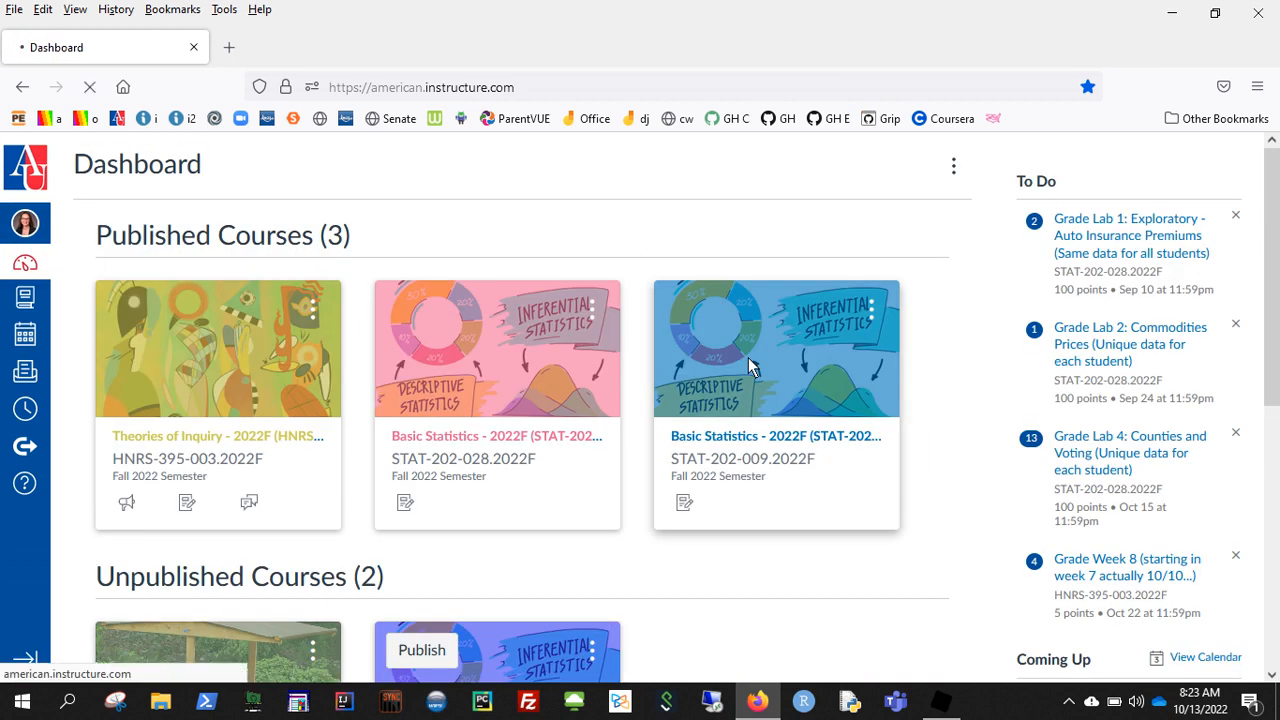
click(95, 425)
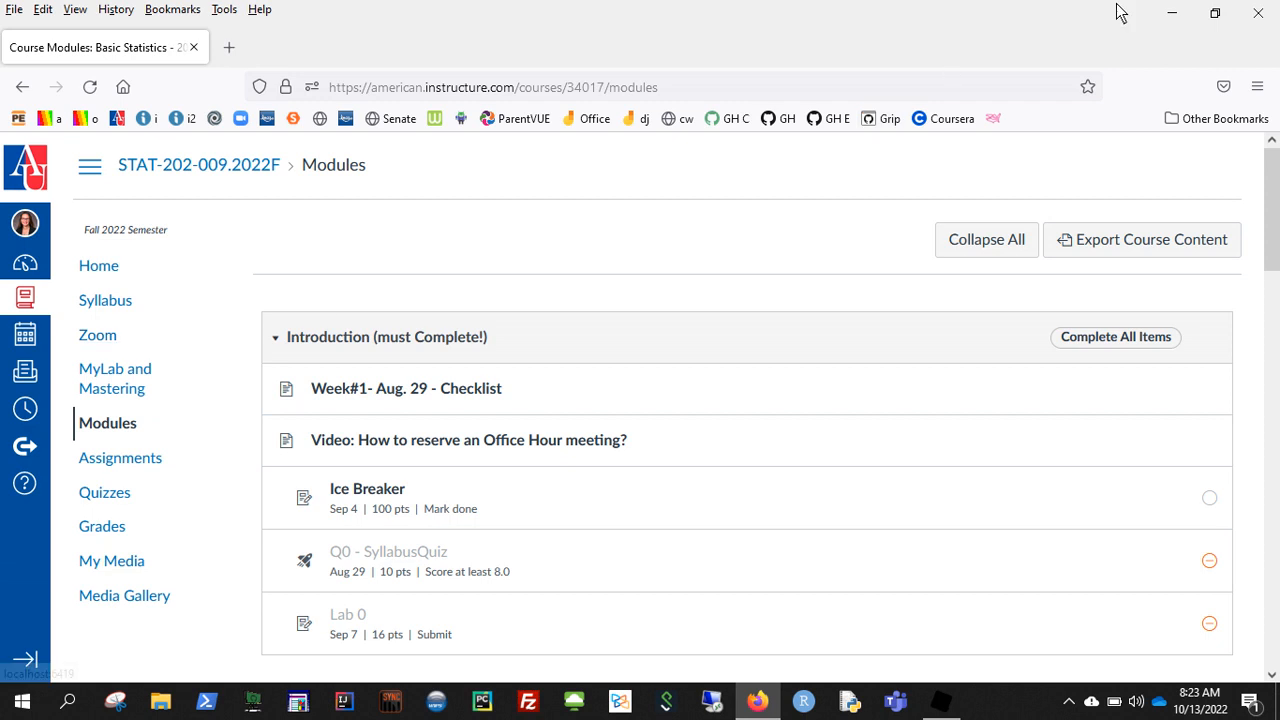
click(1171, 12)
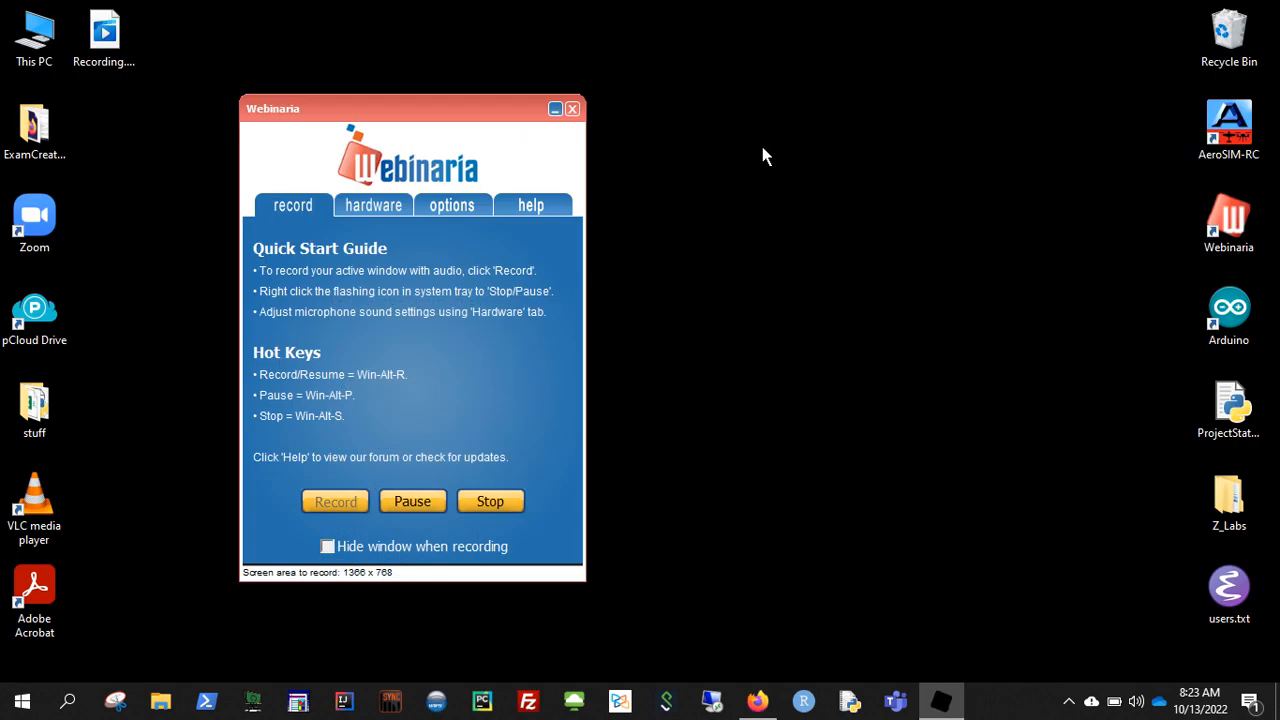